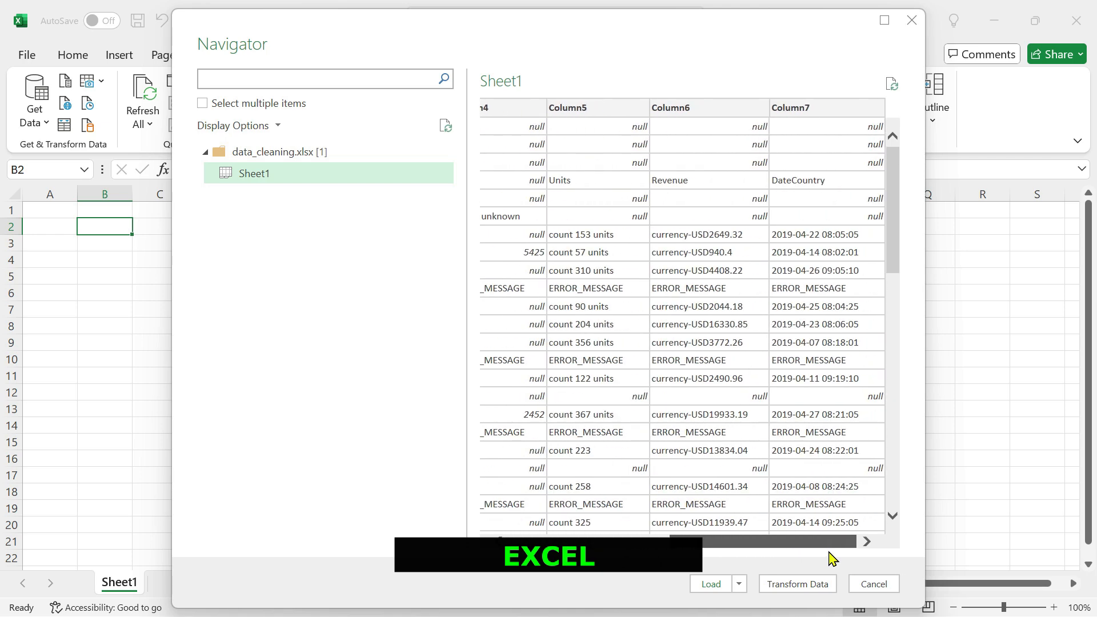
# Open Sheet1 of data_cleaning.xlsx for transformation in Power Query, once from Excel and once from Power BI.
pyautogui.click(797, 585)
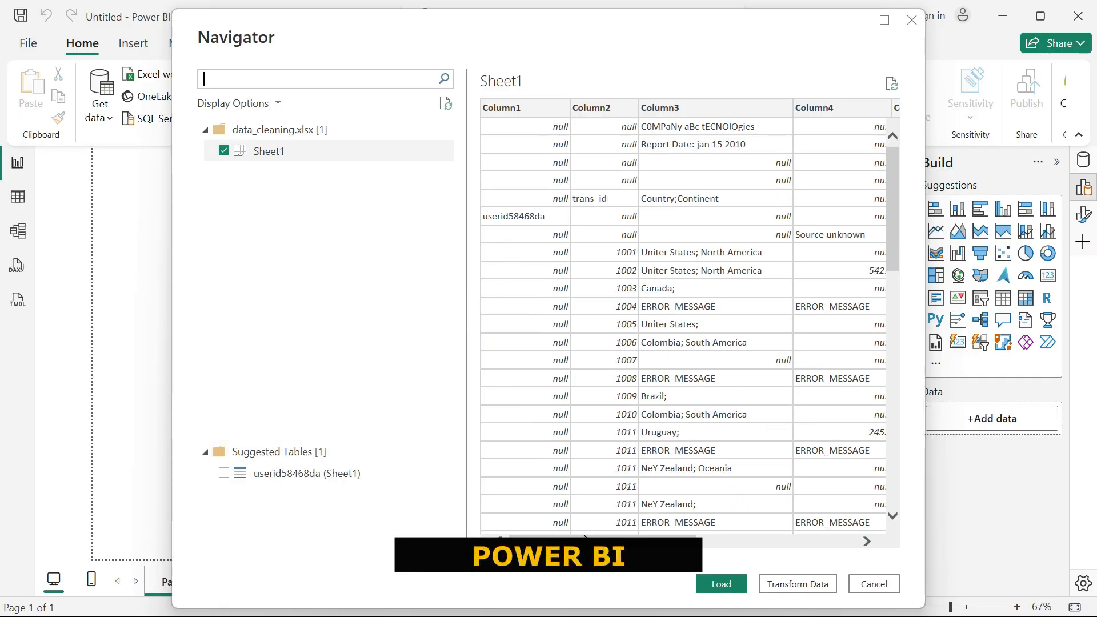
pyautogui.moveTo(584, 537); pyautogui.dragTo(772, 565)
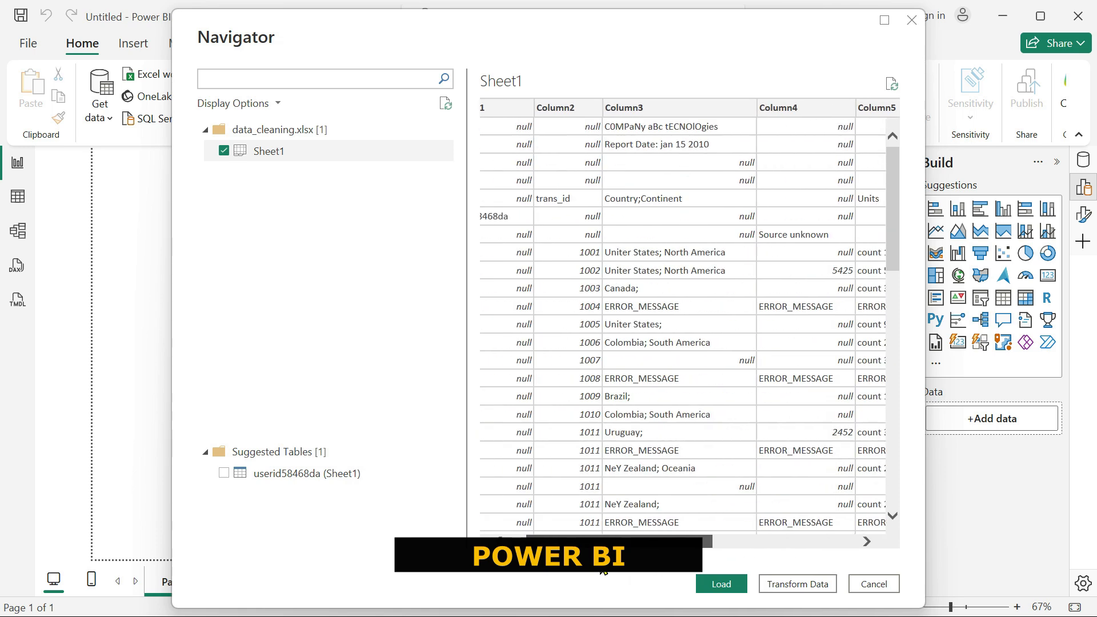
pyautogui.click(789, 585)
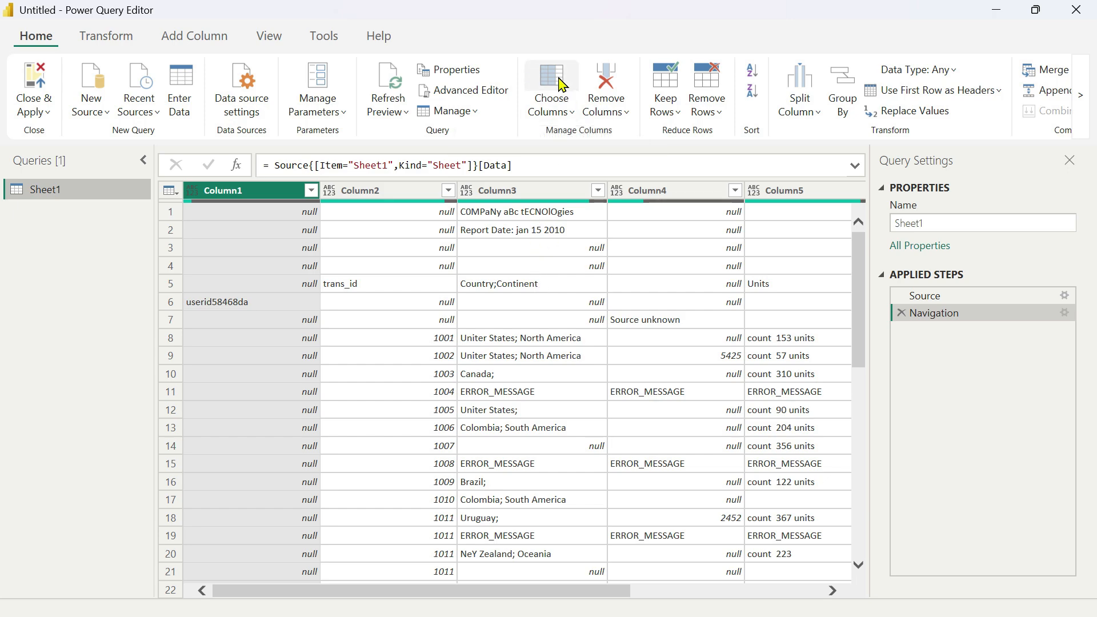
# Place the Power BI editor over the Excel one and rename the Power BI query to PBI.
pyautogui.moveTo(548, 16); pyautogui.dragTo(595, 108)
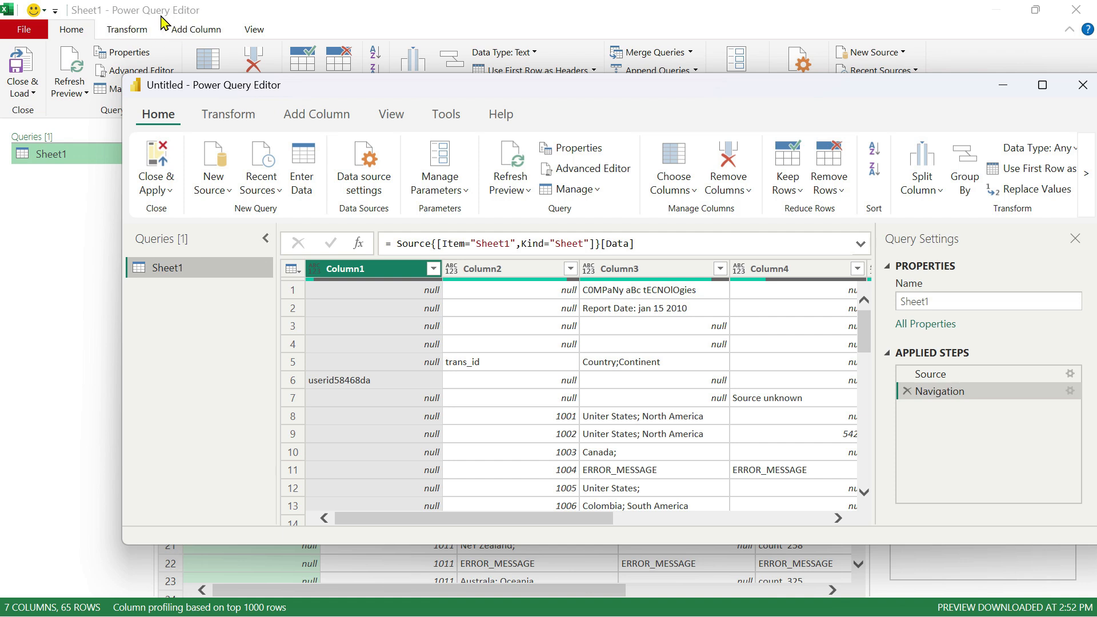
pyautogui.moveTo(411, 91); pyautogui.dragTo(399, 67)
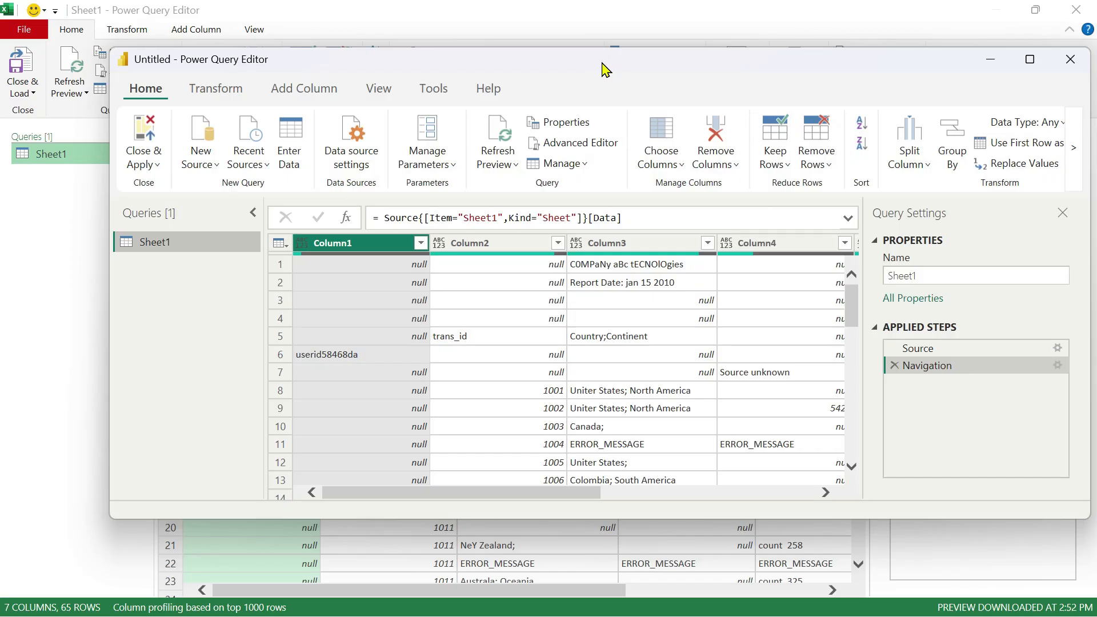
pyautogui.click(927, 276)
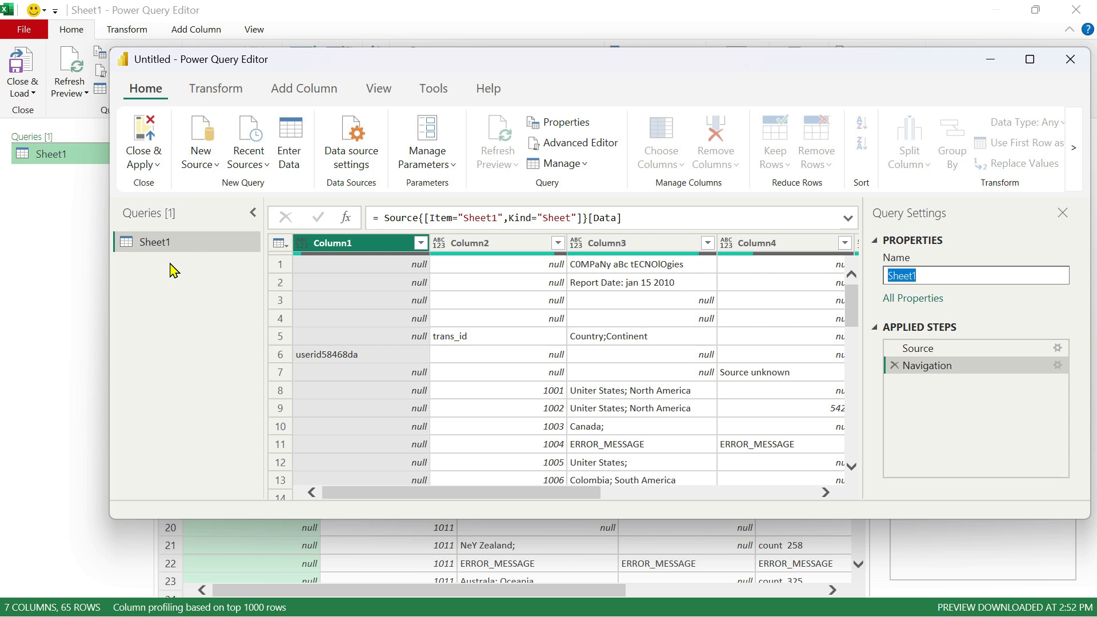
pyautogui.press('capslock')
pyautogui.write('PBI')
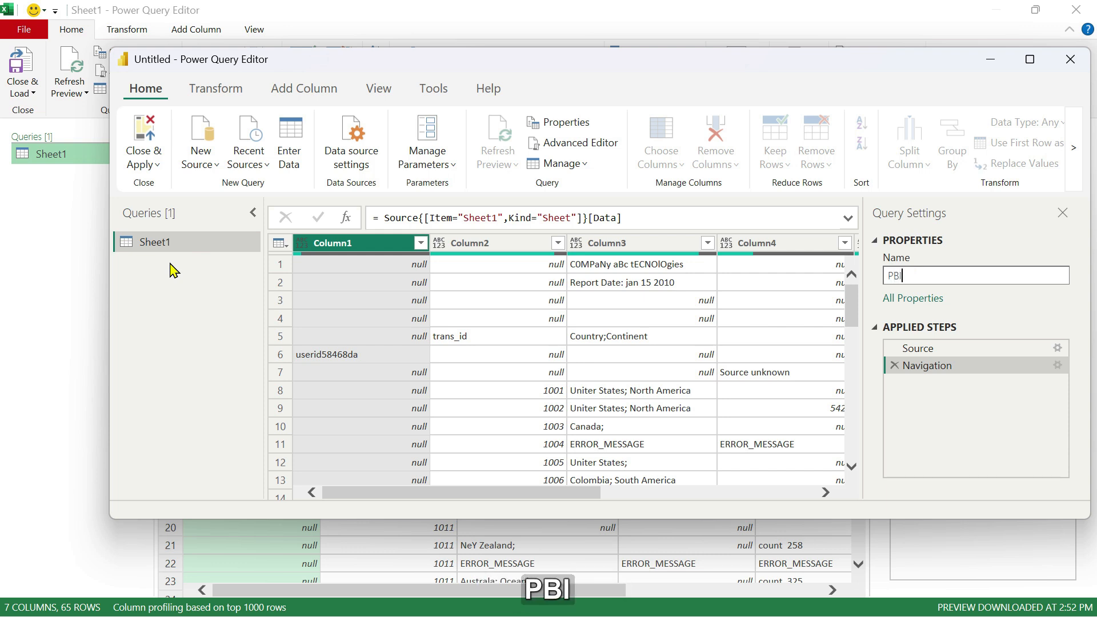
pyautogui.press('Return')
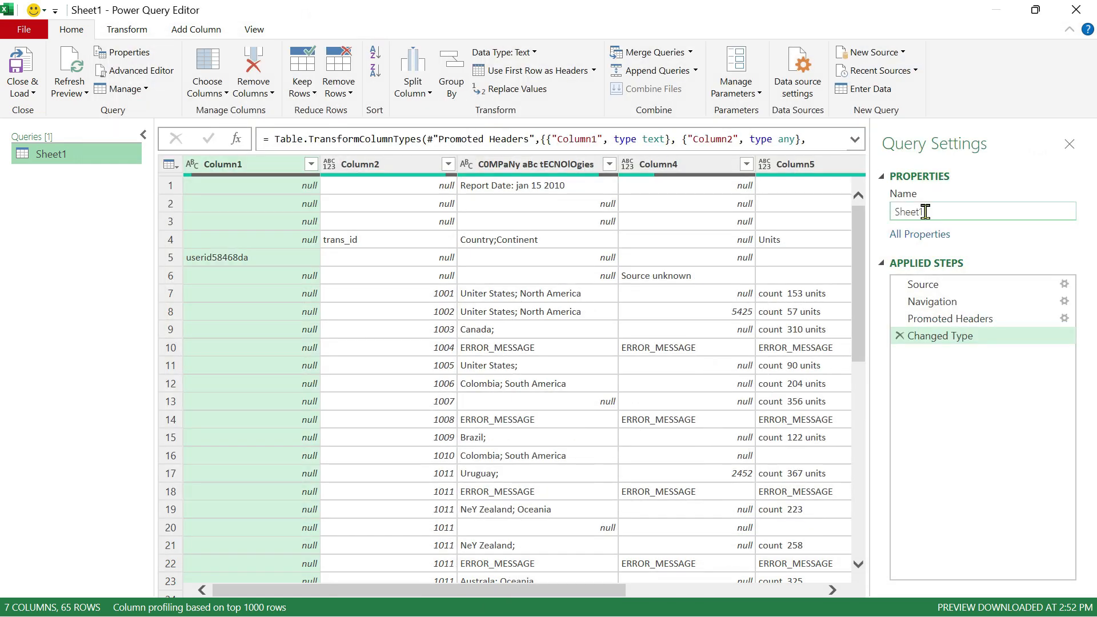
# Rename the Excel query to EXCEL.
pyautogui.click(925, 210)
pyautogui.write('ECXCEL')
pyautogui.press('Return')
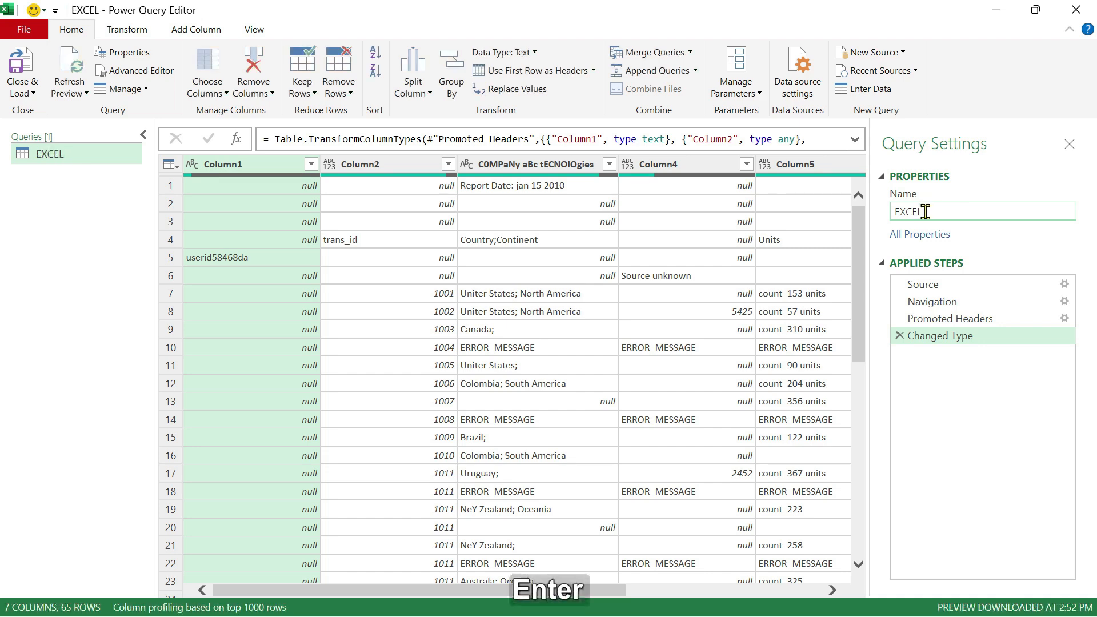
# Back in the PBI query, scan the columns and remove the top 4 rows.
pyautogui.hotkey('alt', 'Tab')
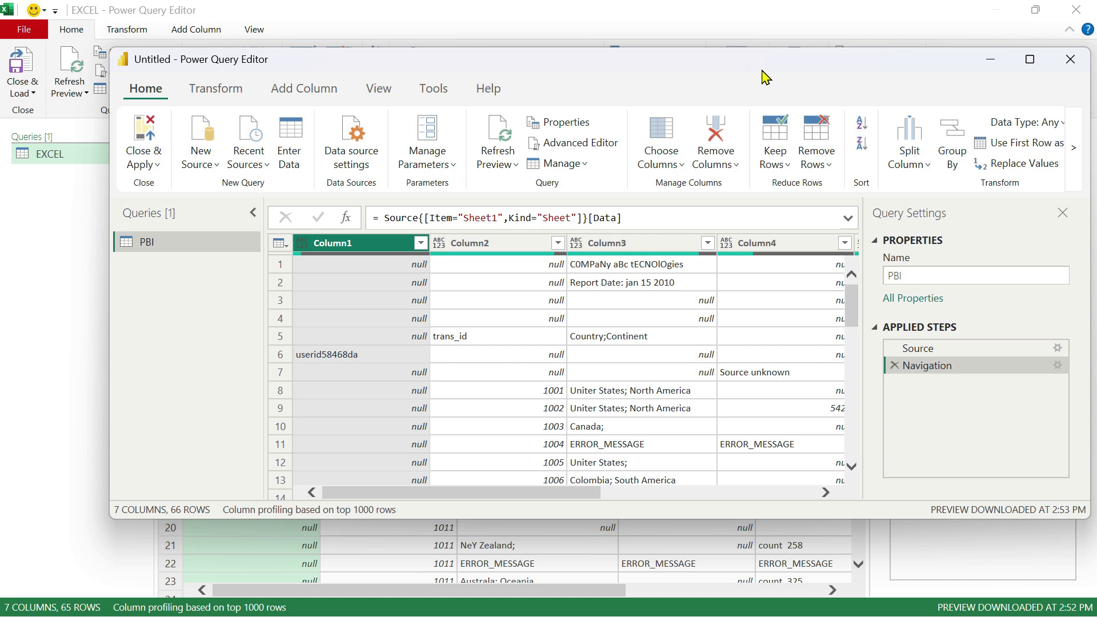
pyautogui.moveTo(745, 65); pyautogui.dragTo(731, 57)
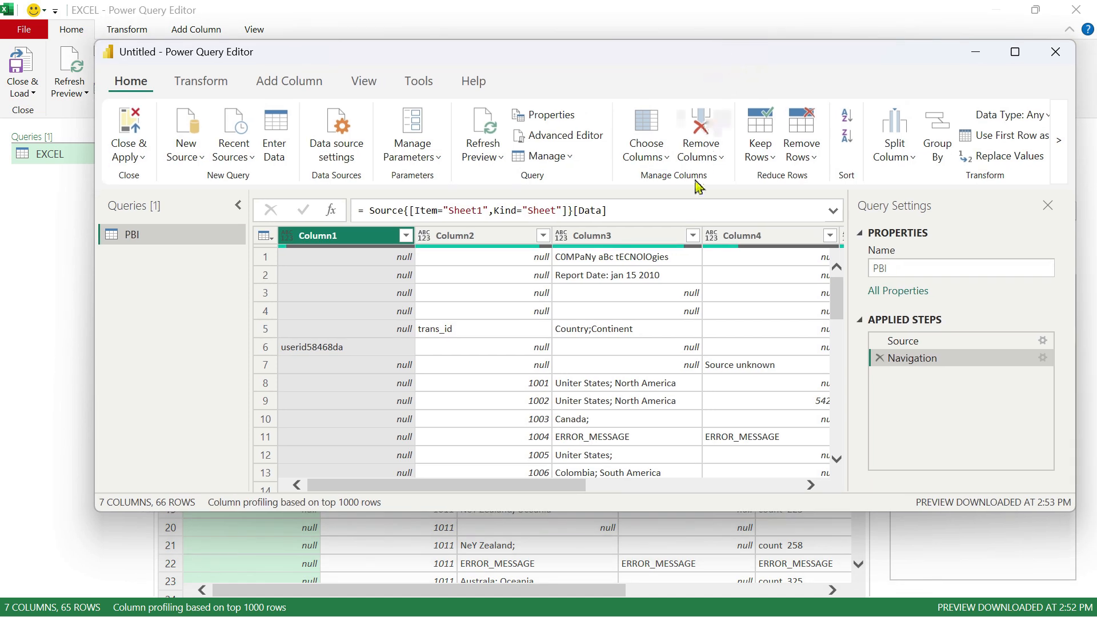
pyautogui.moveTo(472, 488); pyautogui.dragTo(721, 486)
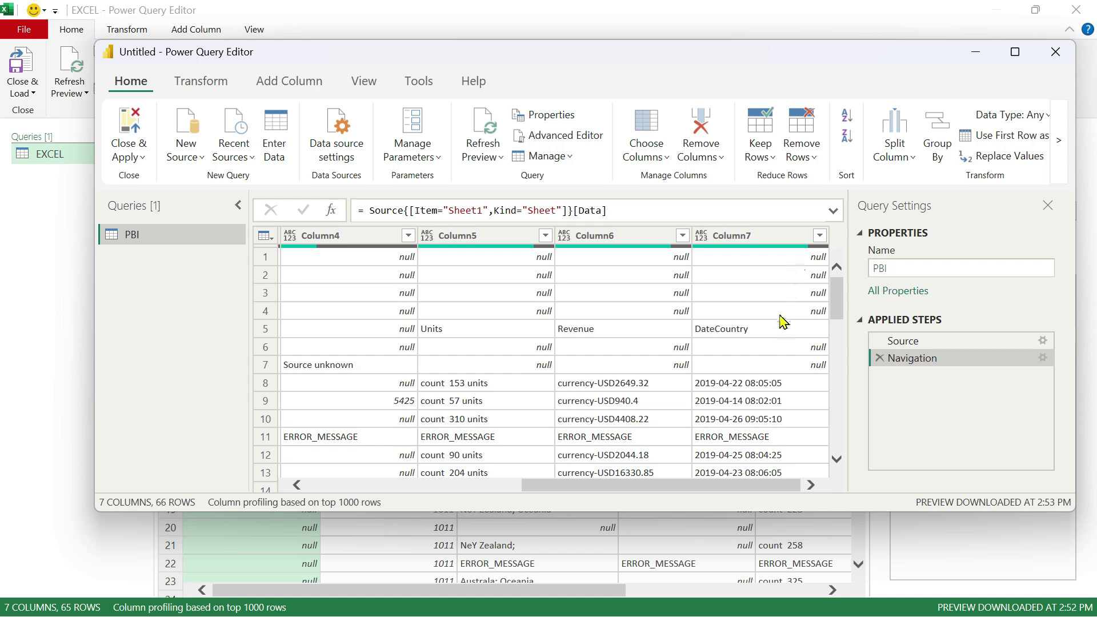
pyautogui.moveTo(718, 487); pyautogui.dragTo(527, 362)
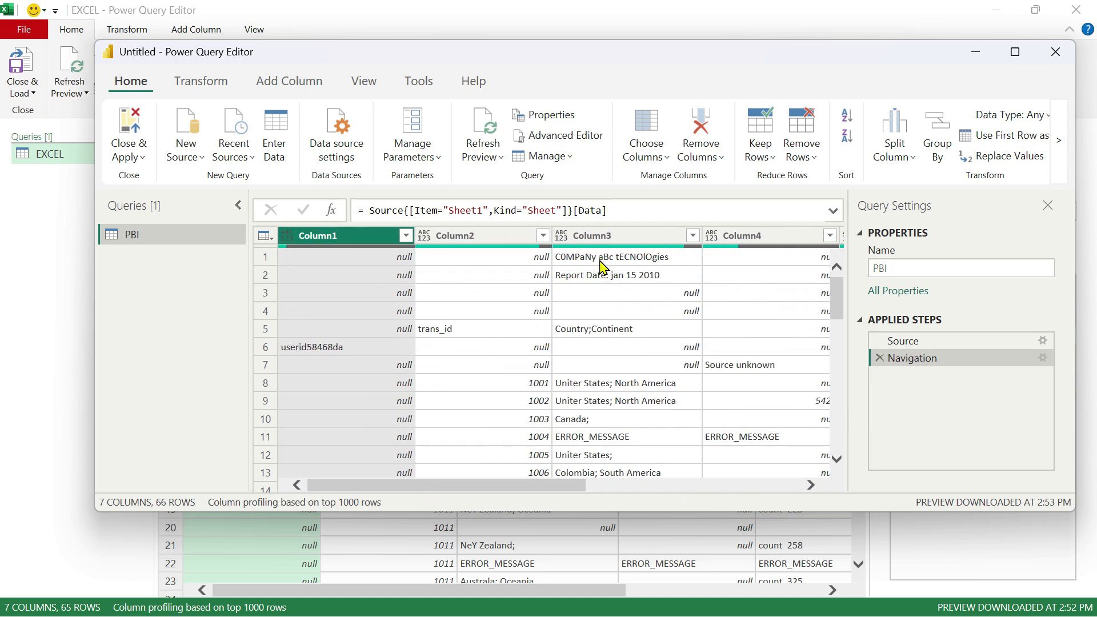
pyautogui.moveTo(547, 491); pyautogui.dragTo(404, 489)
pyautogui.click(811, 165)
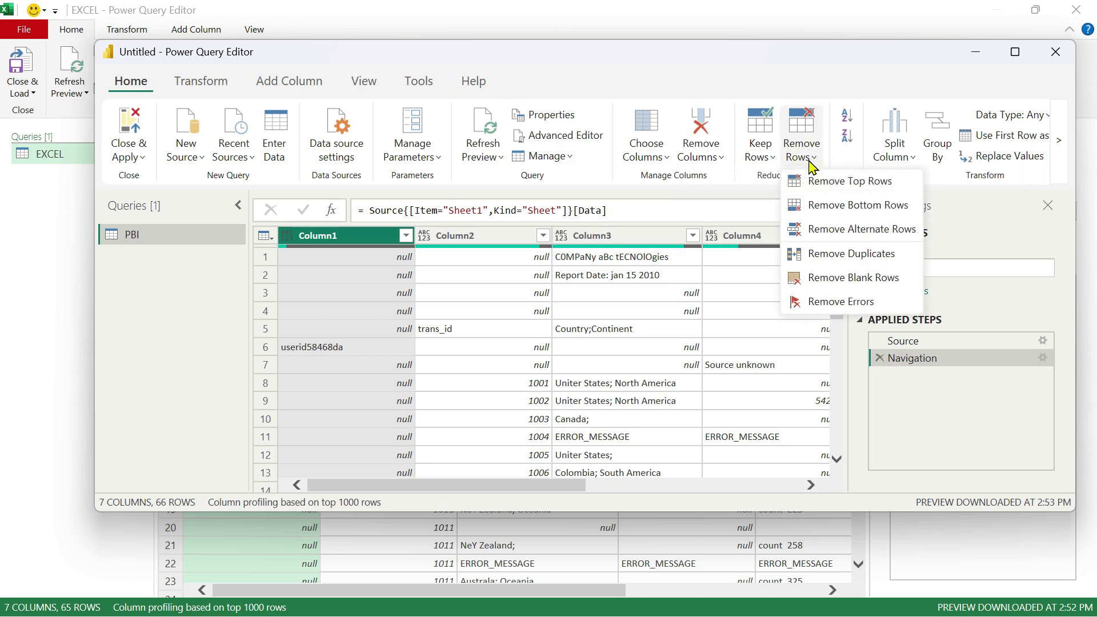
pyautogui.click(856, 184)
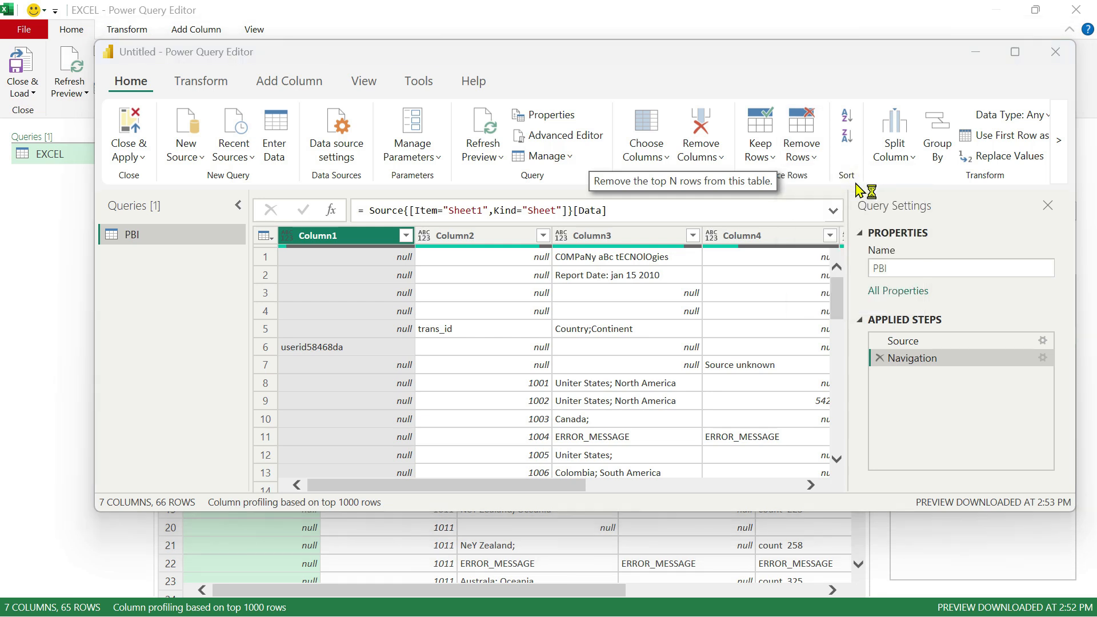
pyautogui.write('4')
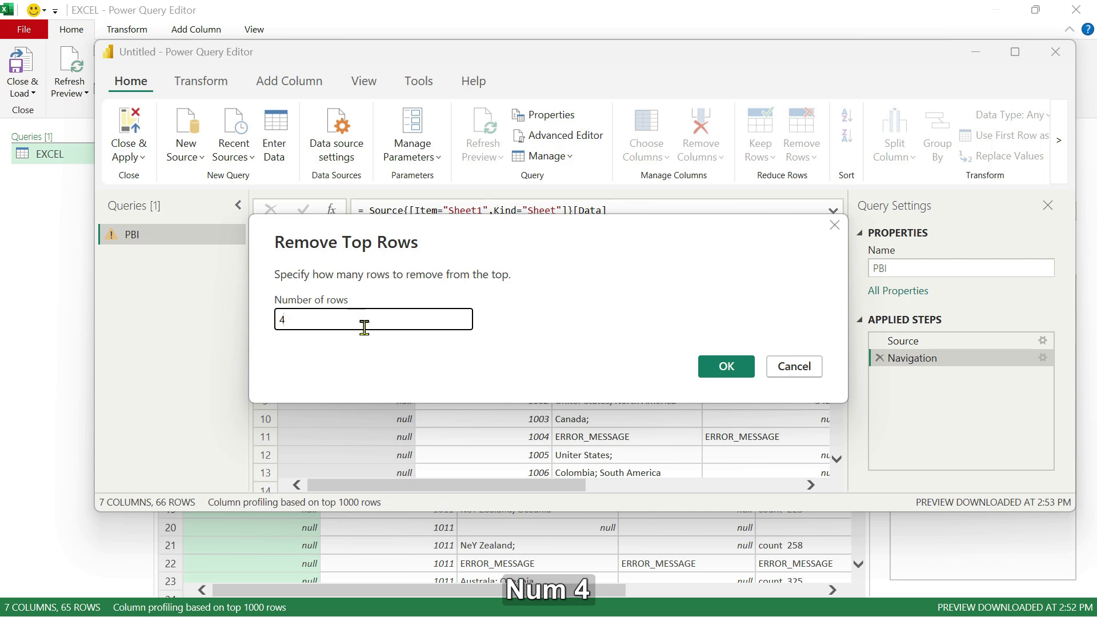
pyautogui.click(723, 371)
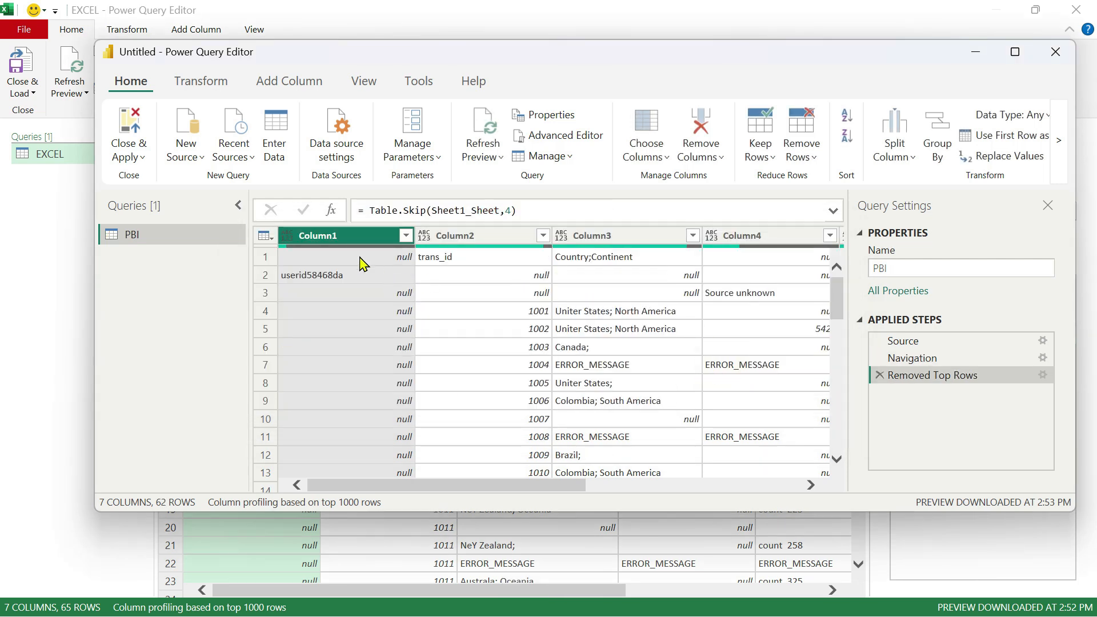
# Maximize the PBI editor and promote the first row to column headers.
pyautogui.moveTo(474, 490); pyautogui.dragTo(688, 488)
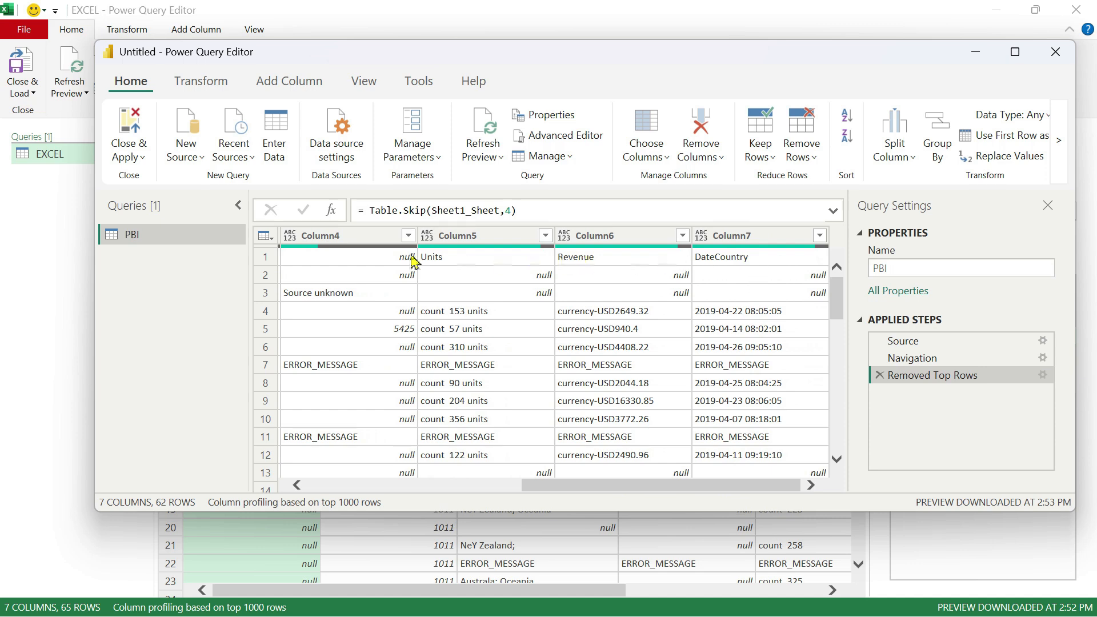
pyautogui.moveTo(683, 496)
pyautogui.mouseDown()
pyautogui.moveTo(421, 502)
pyautogui.moveTo(685, 488)
pyautogui.mouseUp()
pyautogui.click(1015, 55)
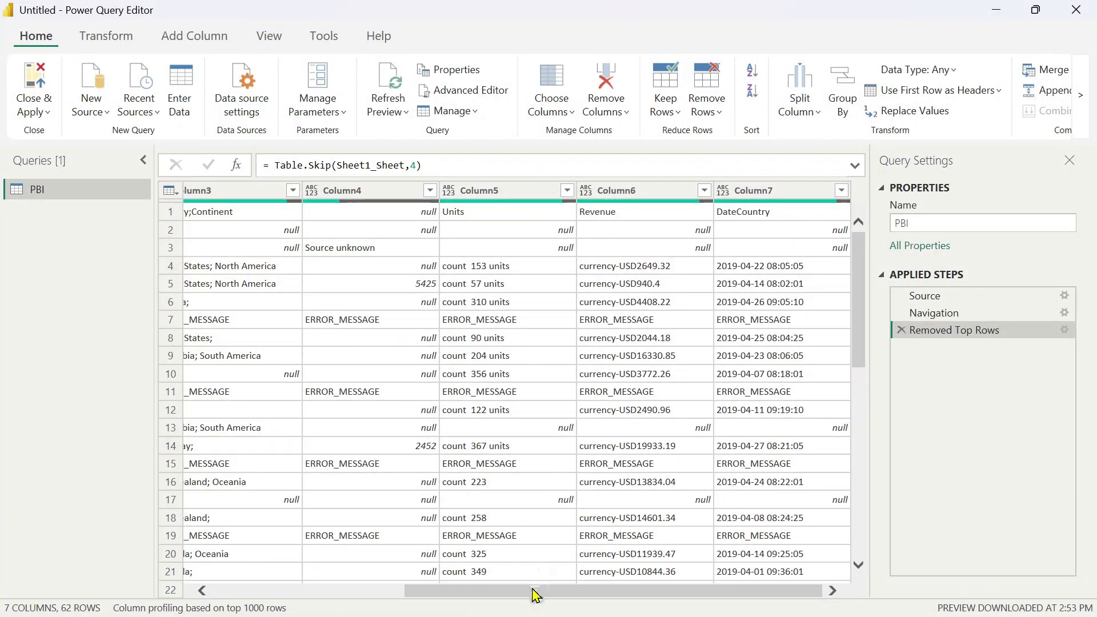
pyautogui.moveTo(534, 595); pyautogui.dragTo(342, 595)
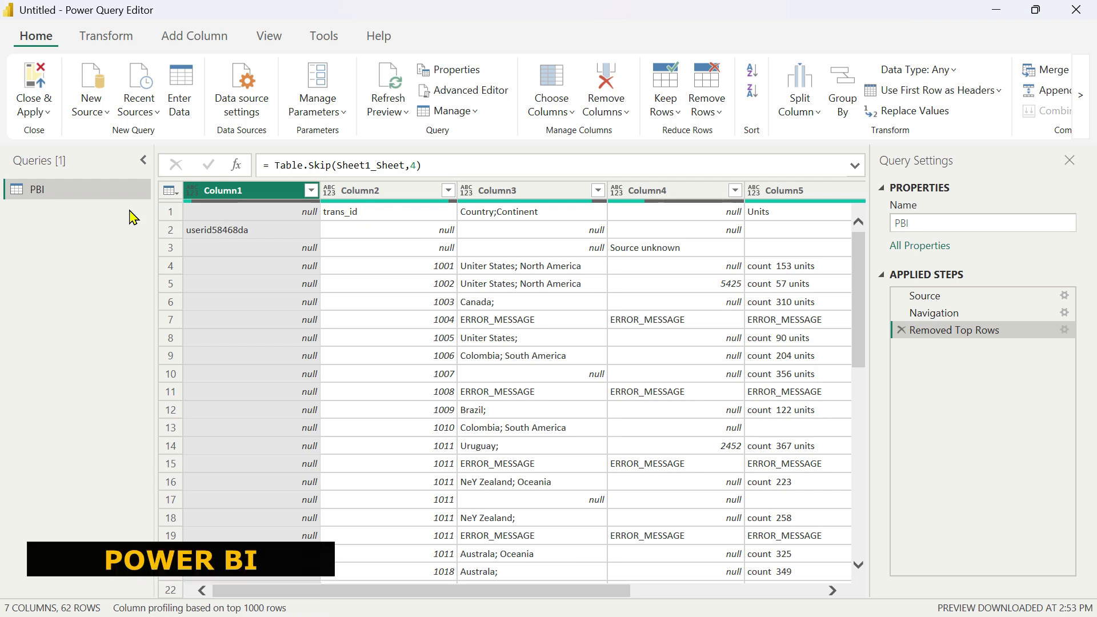
pyautogui.click(107, 43)
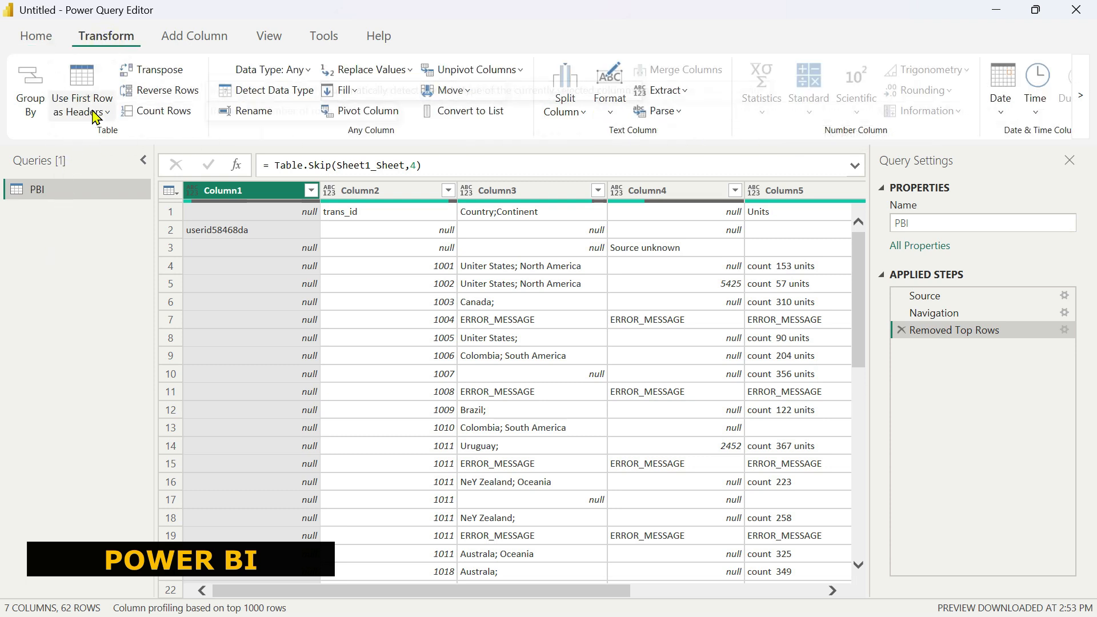
pyautogui.click(81, 88)
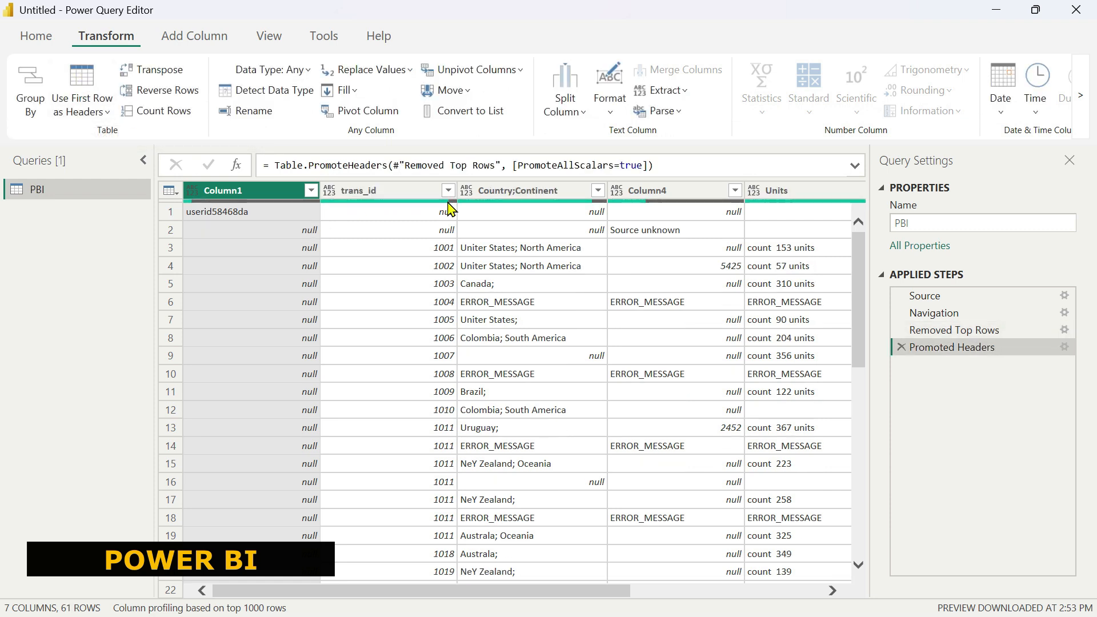
# Compare the applied steps of the EXCEL and PBI queries, stepping through each PBI step.
pyautogui.moveTo(588, 594); pyautogui.dragTo(482, 589)
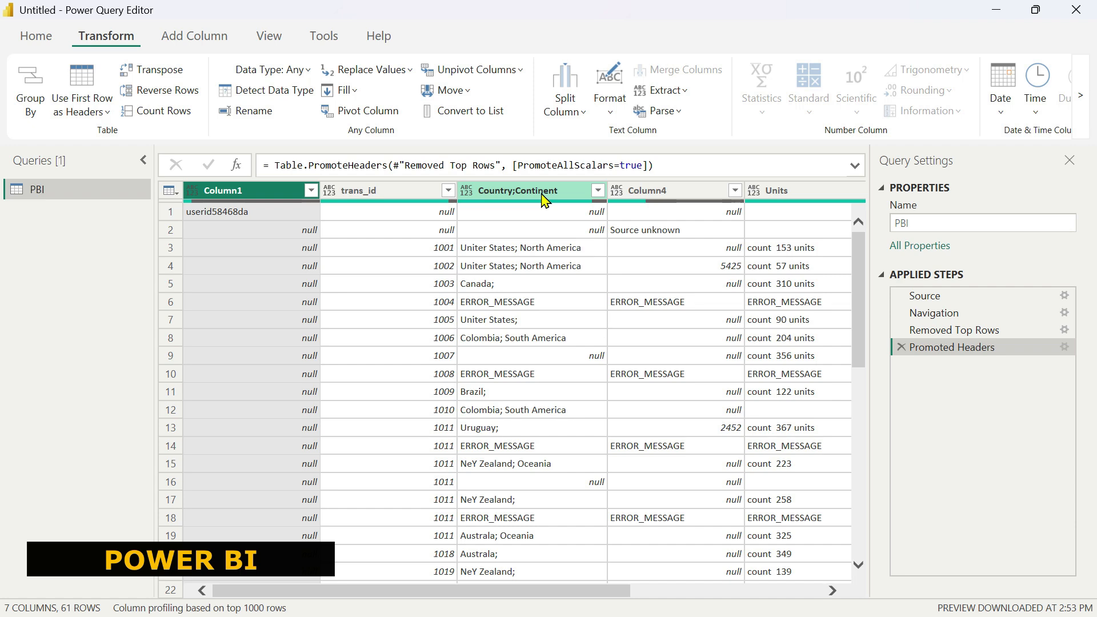
pyautogui.press('alt')
pyautogui.hotkey('alt', 'Tab')
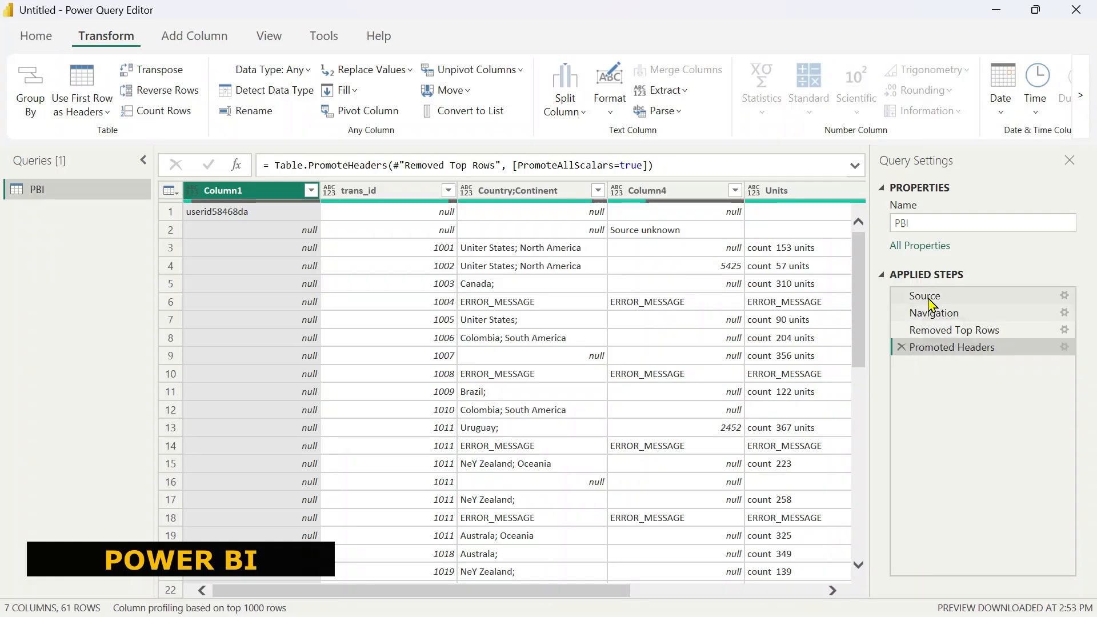
pyautogui.moveTo(934, 330); pyautogui.dragTo(942, 337)
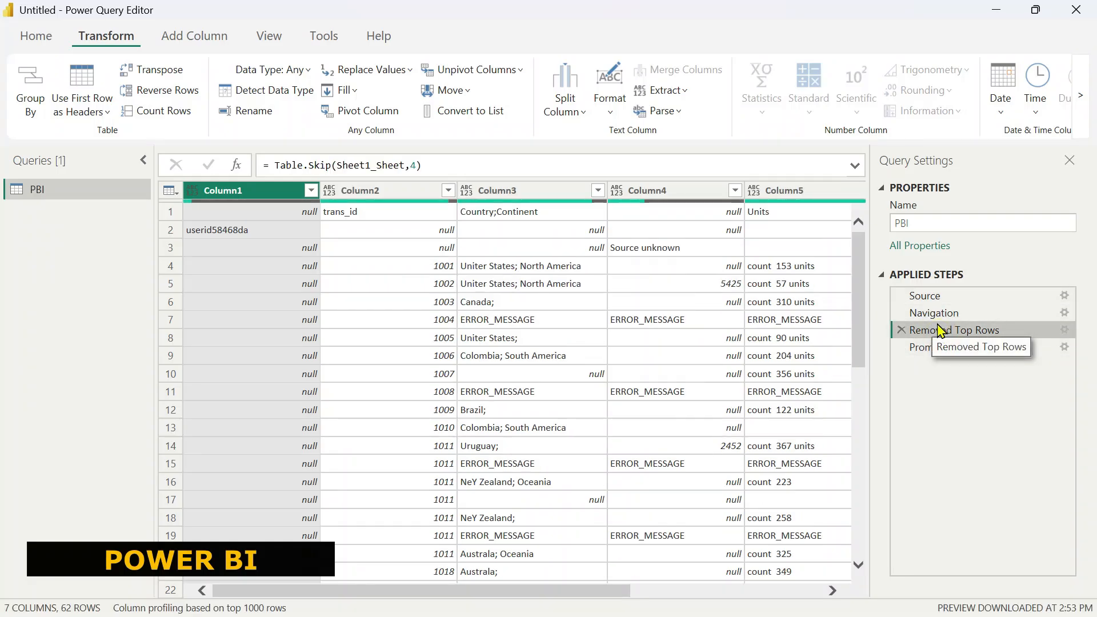
pyautogui.click(936, 313)
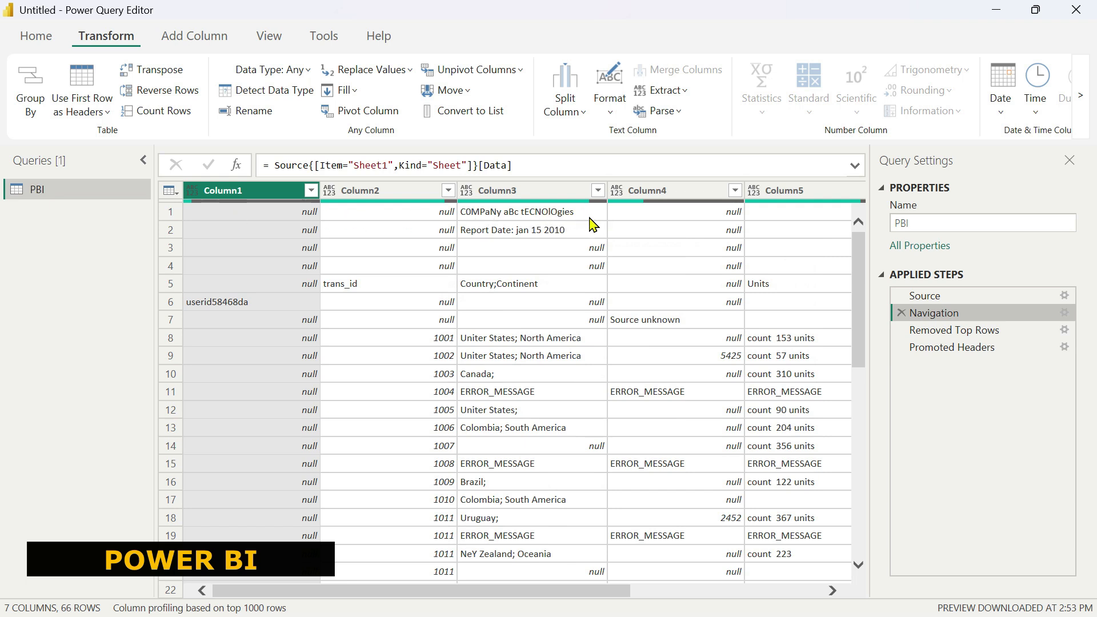
pyautogui.click(937, 349)
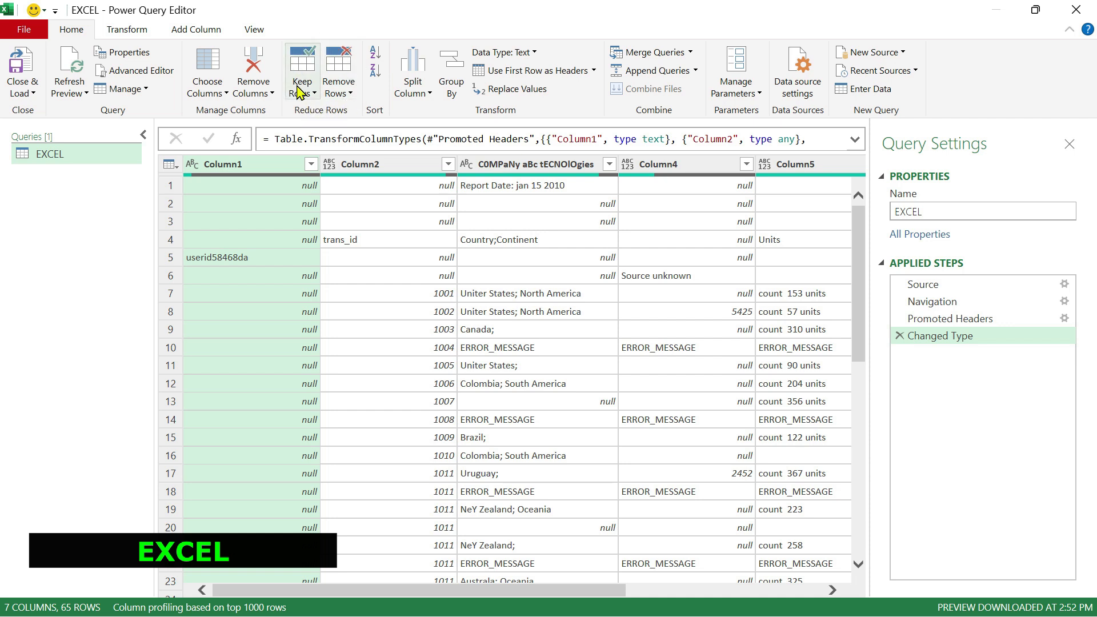
# Remove the top 3 rows of the EXCEL query.
pyautogui.click(343, 104)
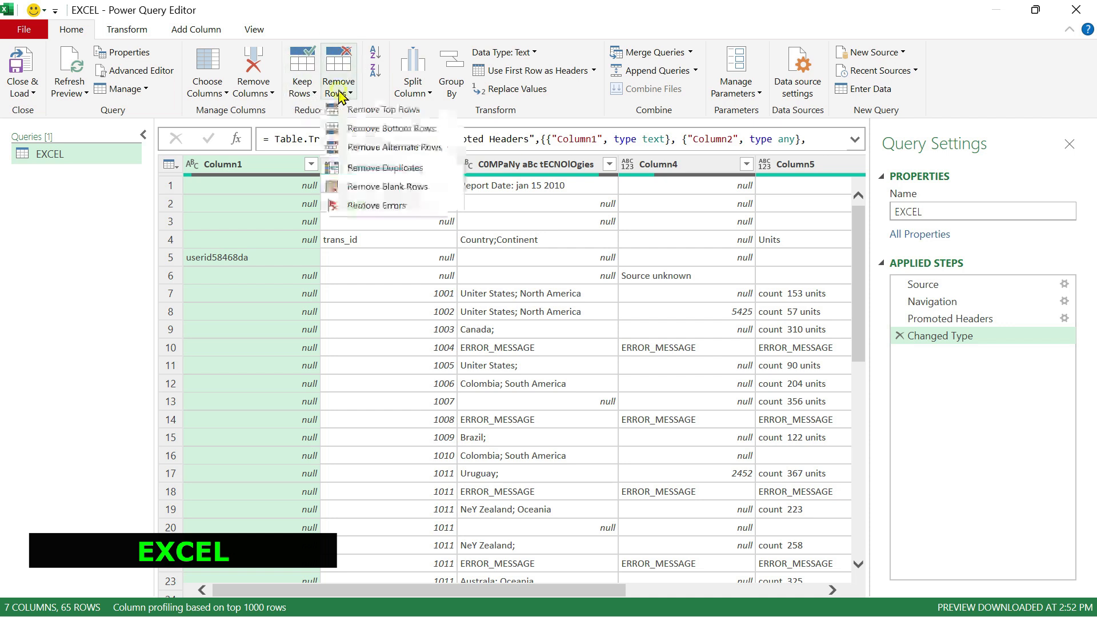
pyautogui.click(387, 112)
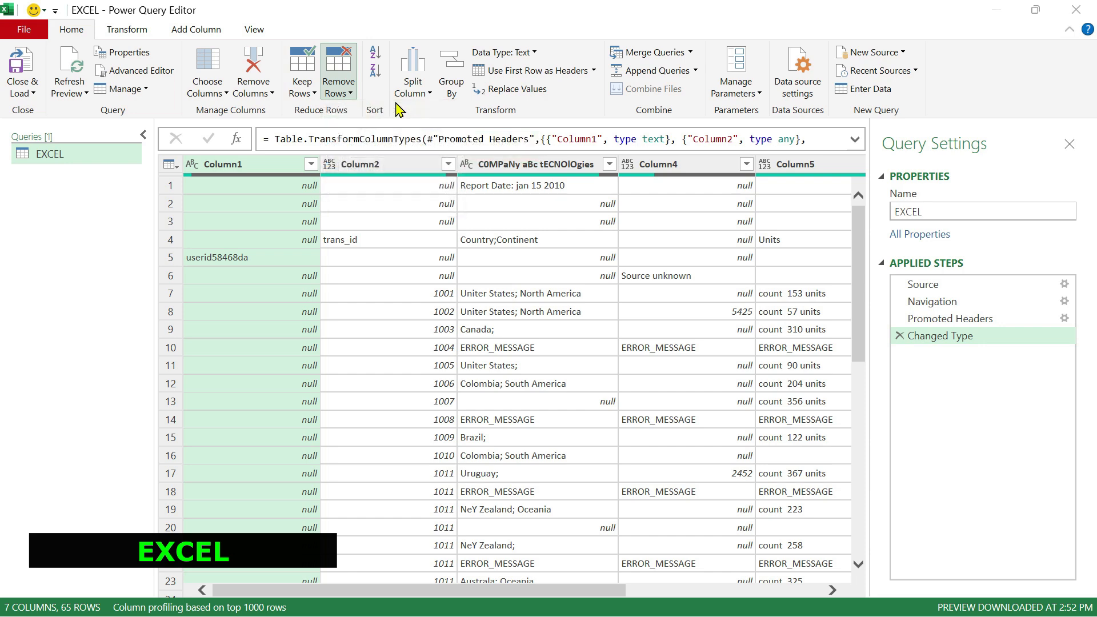
pyautogui.write('3')
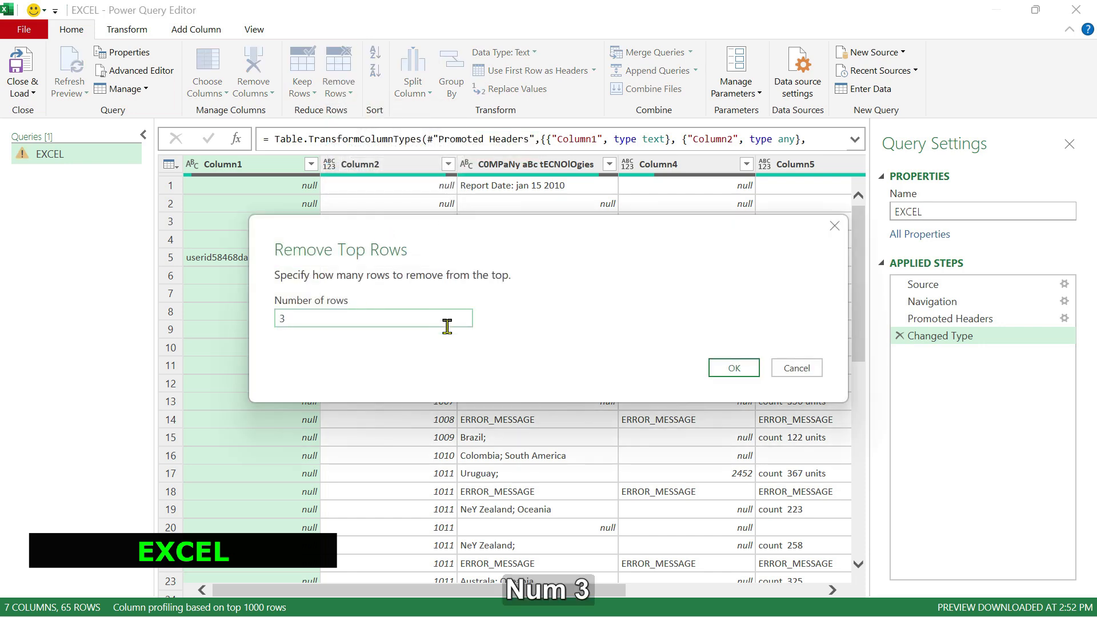
pyautogui.click(725, 370)
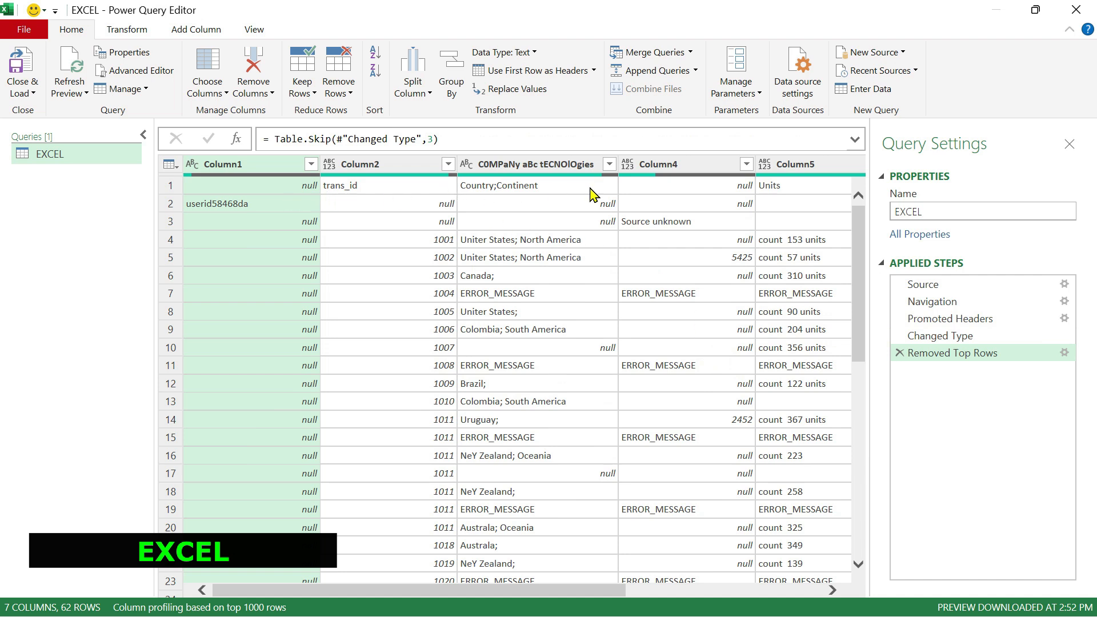
# Promote the first row to column headers in the EXCEL query.
pyautogui.click(126, 31)
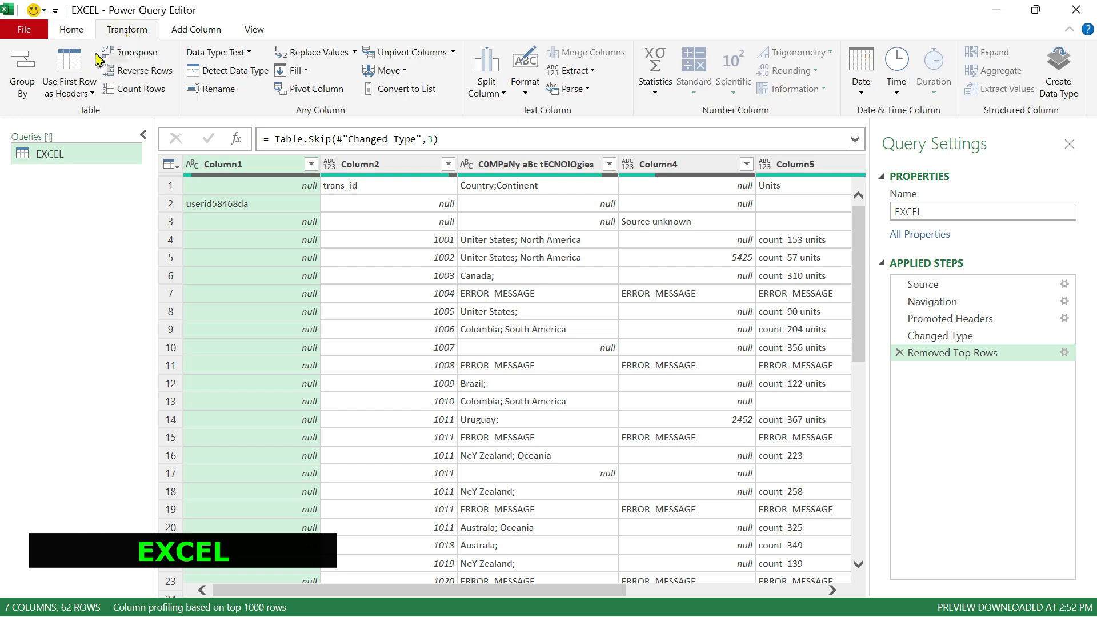
pyautogui.click(67, 69)
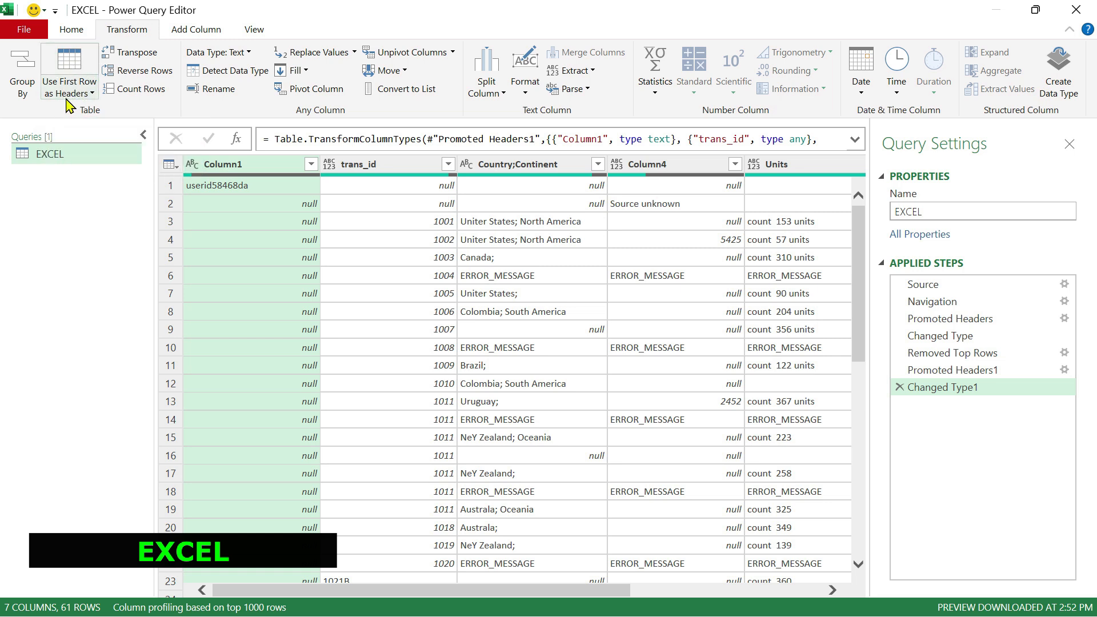
# Locate the Use First Row as Headers command on the Home and Transform ribbons of both editors.
pyautogui.click(72, 33)
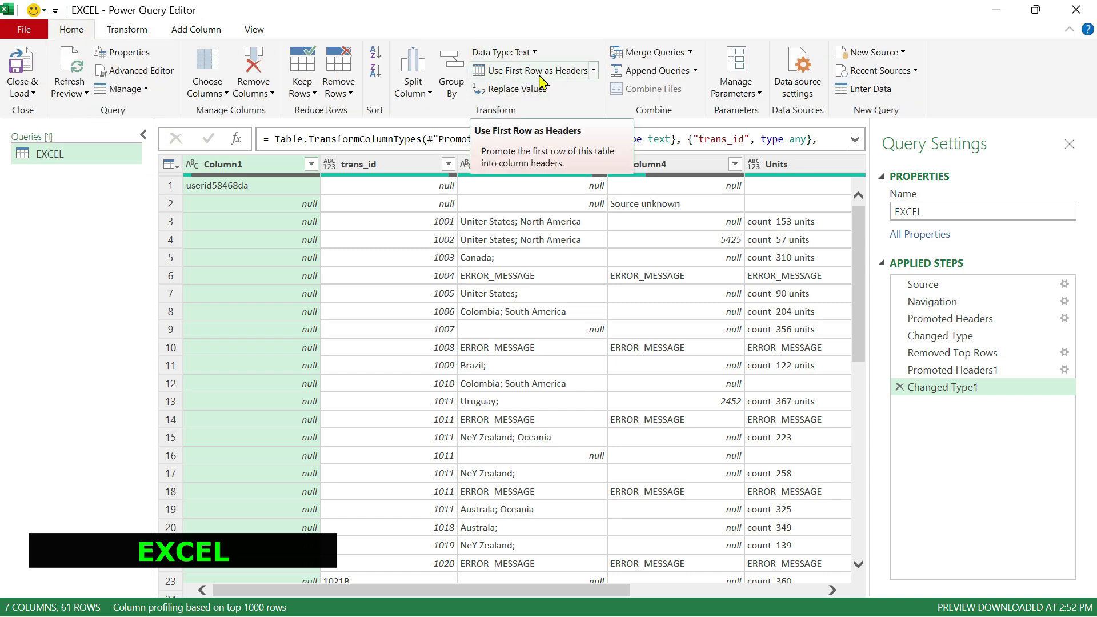
pyautogui.click(594, 70)
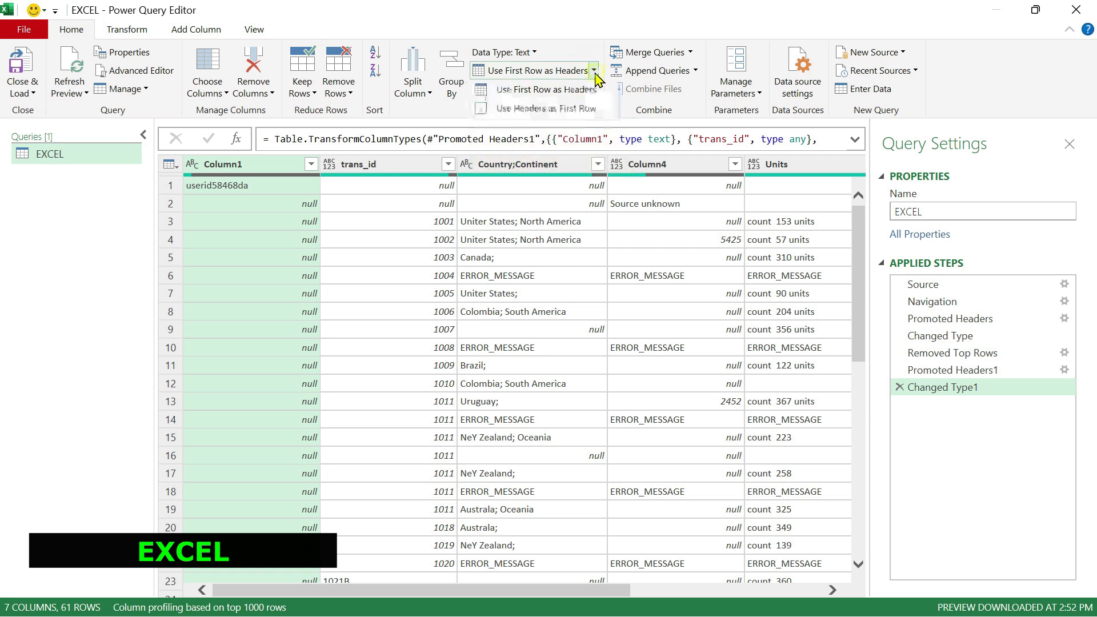
pyautogui.click(573, 20)
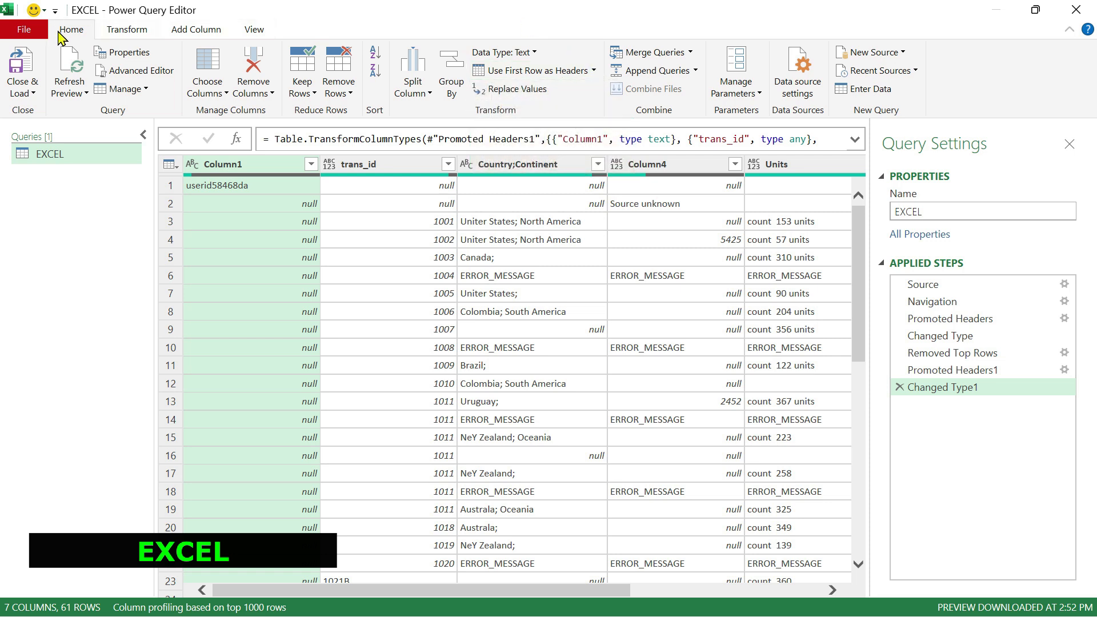
pyautogui.click(127, 31)
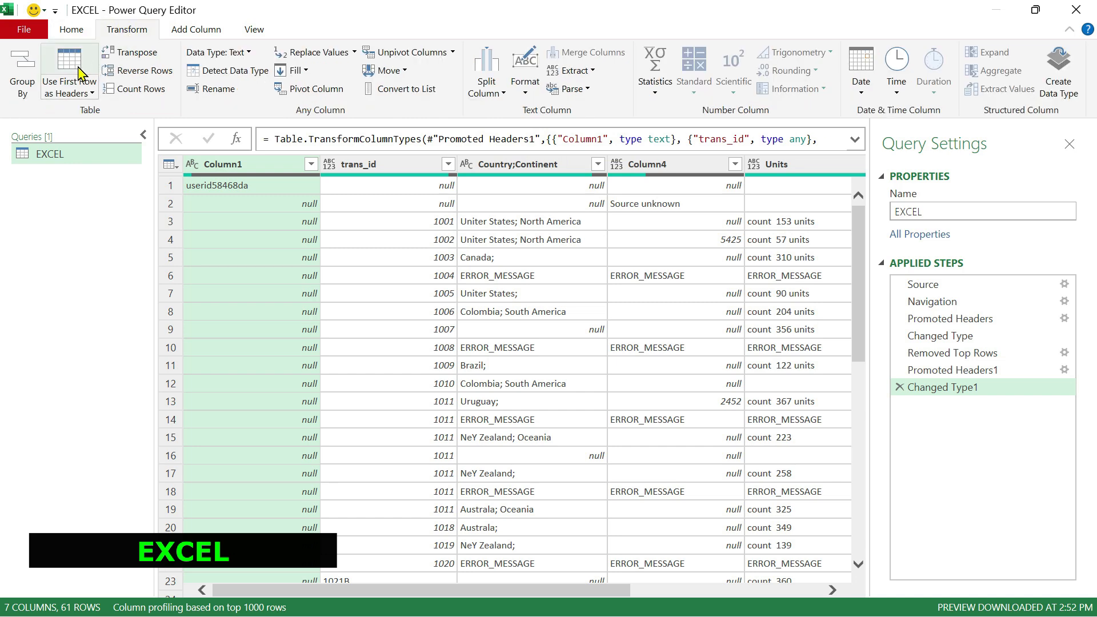
pyautogui.click(80, 93)
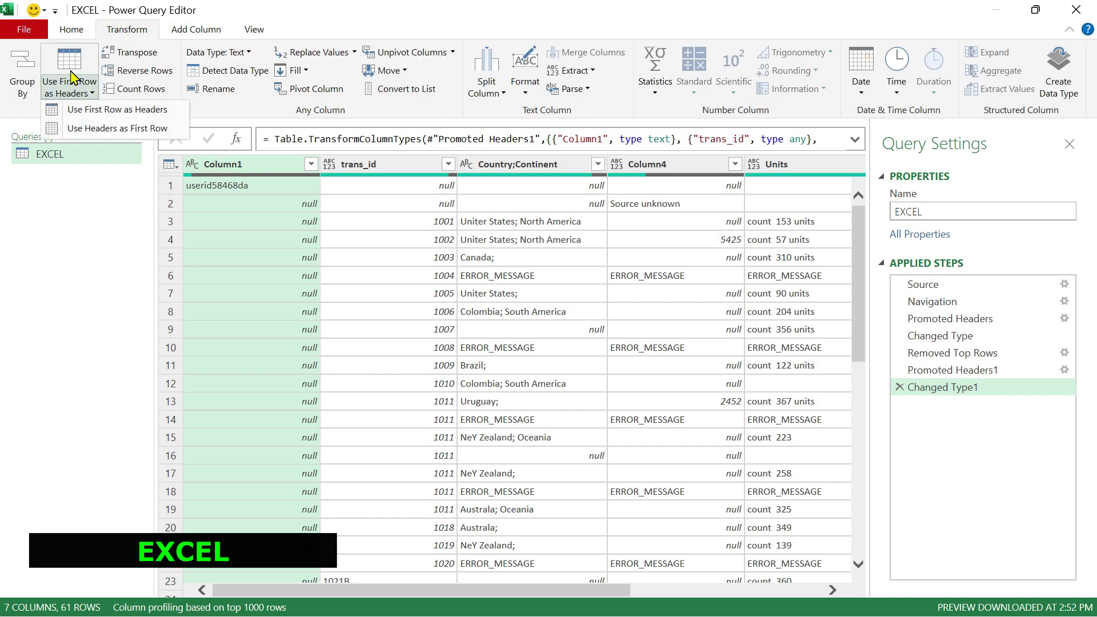
pyautogui.click(337, 29)
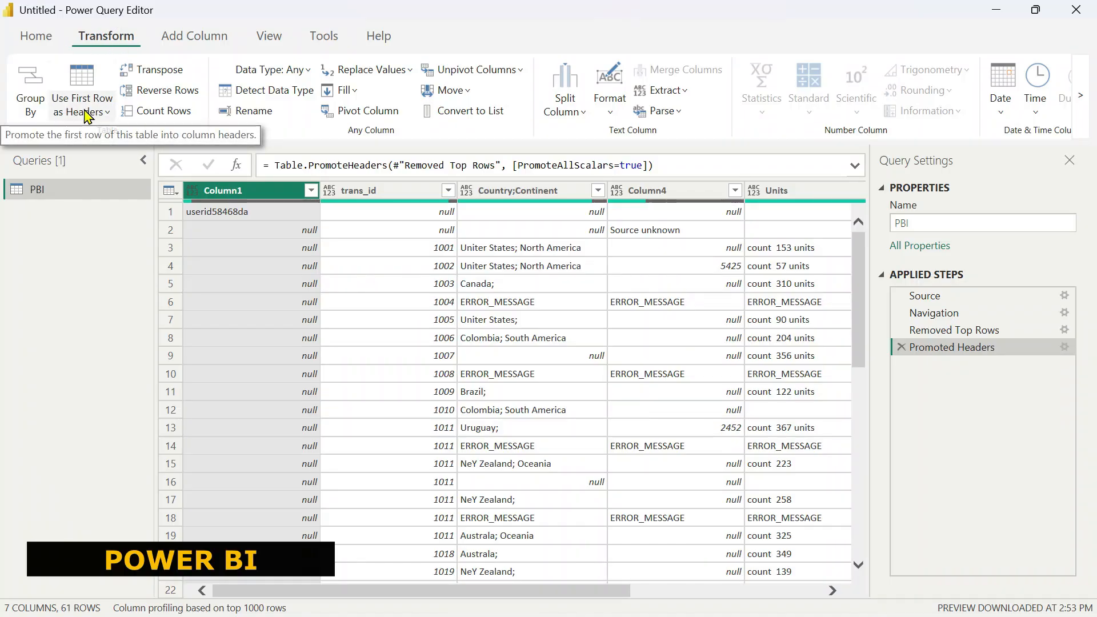
pyautogui.click(31, 40)
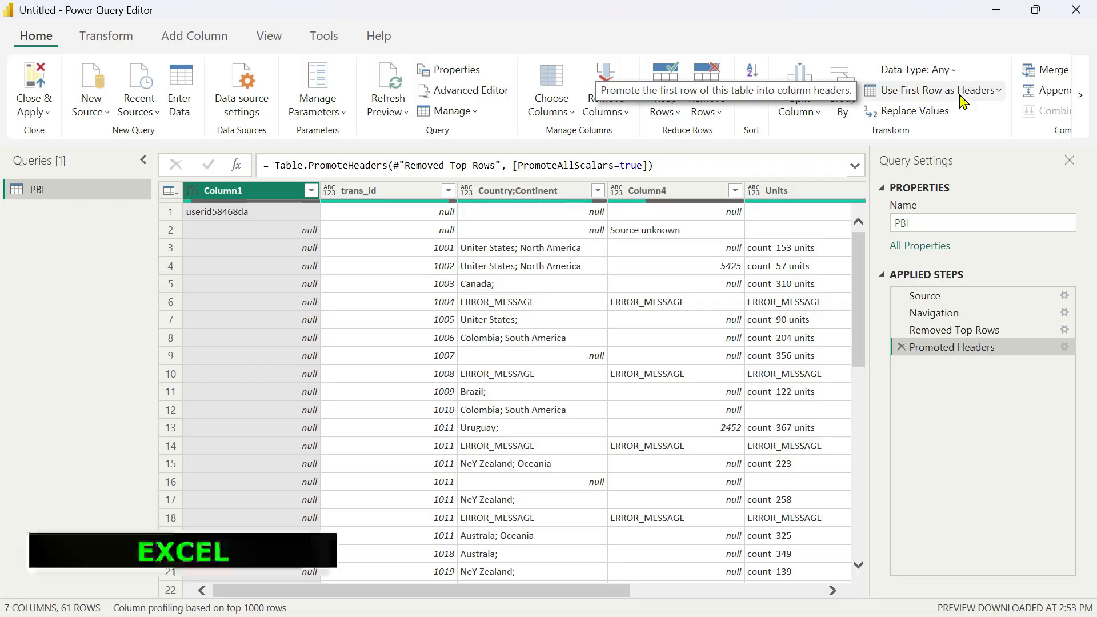
pyautogui.hotkey('alt', 'Tab')
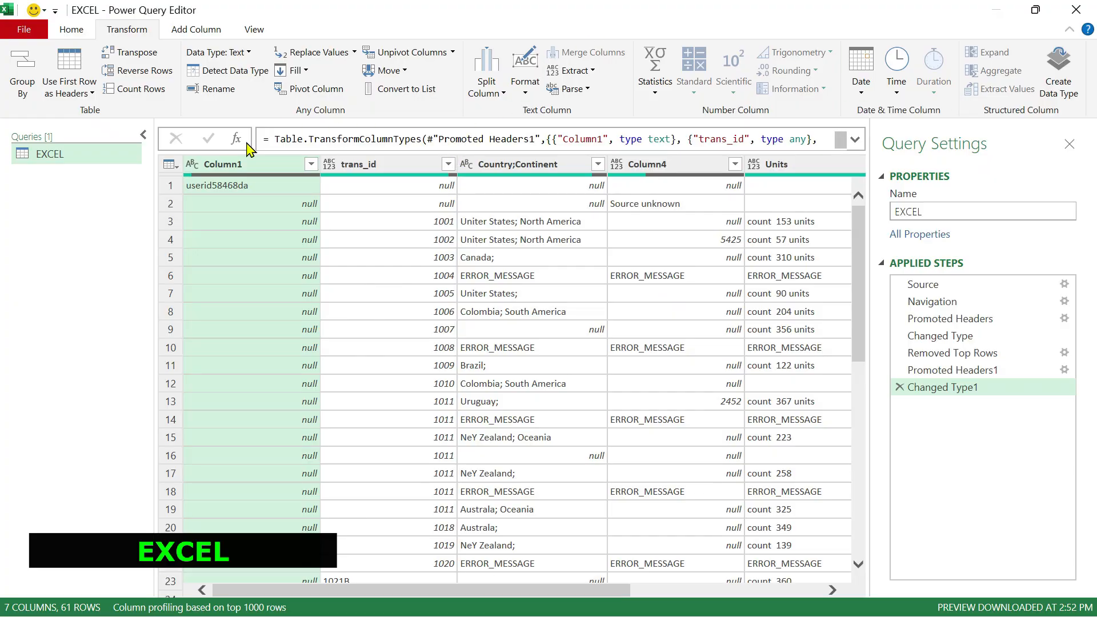
# Compare the Keep Rows and Remove Rows options between the EXCEL and PBI editors.
pyautogui.scroll(1, 529, 79)
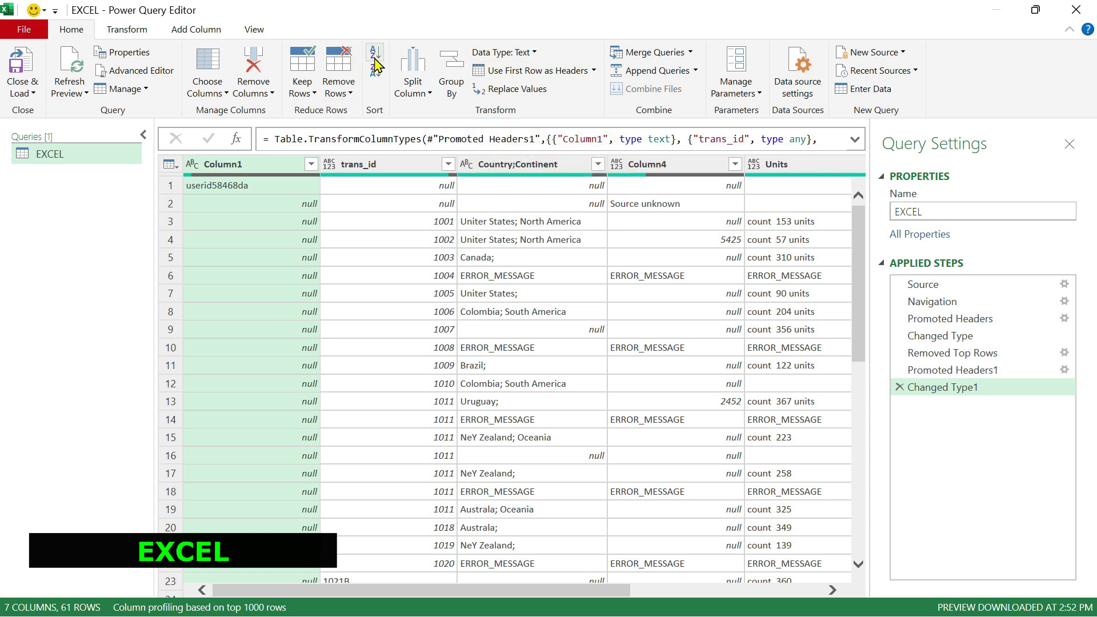
pyautogui.click(307, 92)
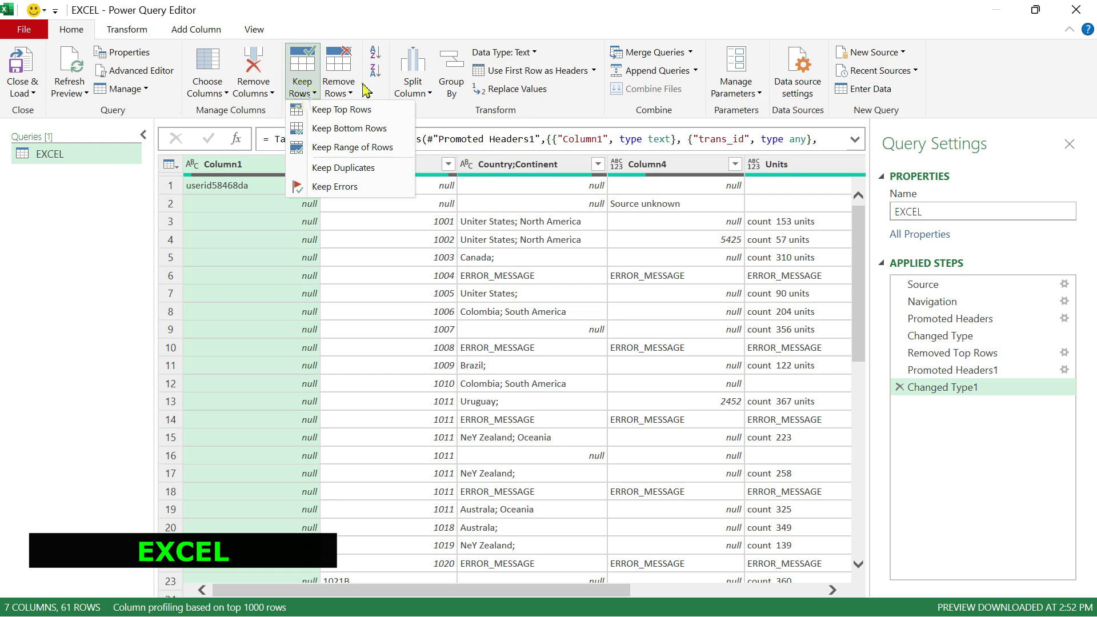
pyautogui.click(341, 95)
pyautogui.click(341, 94)
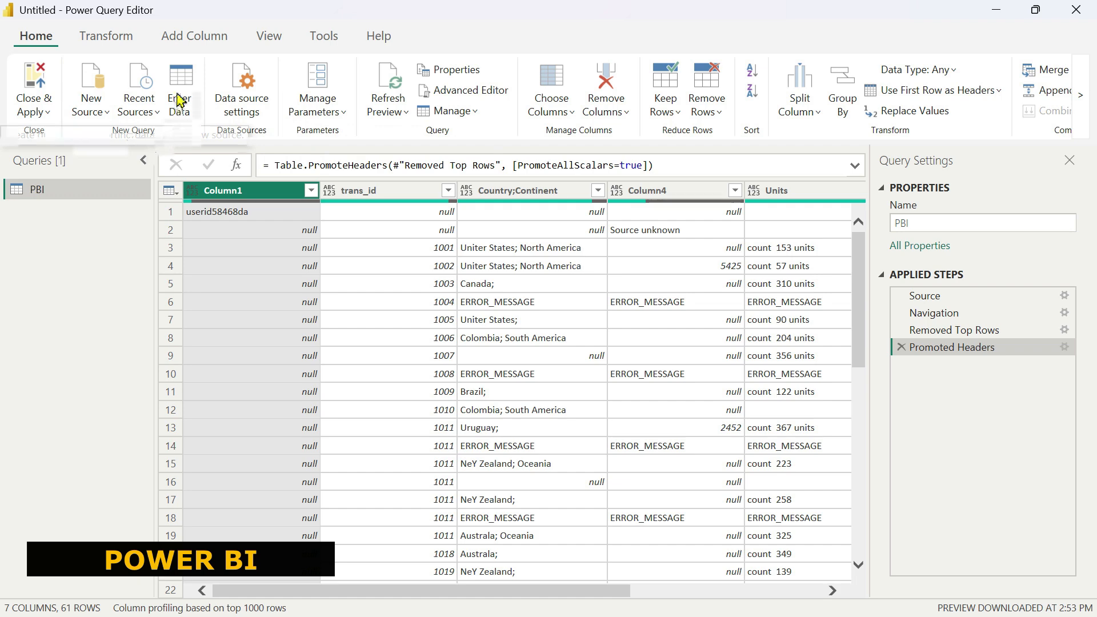
pyautogui.hotkey('alt', 'Tab')
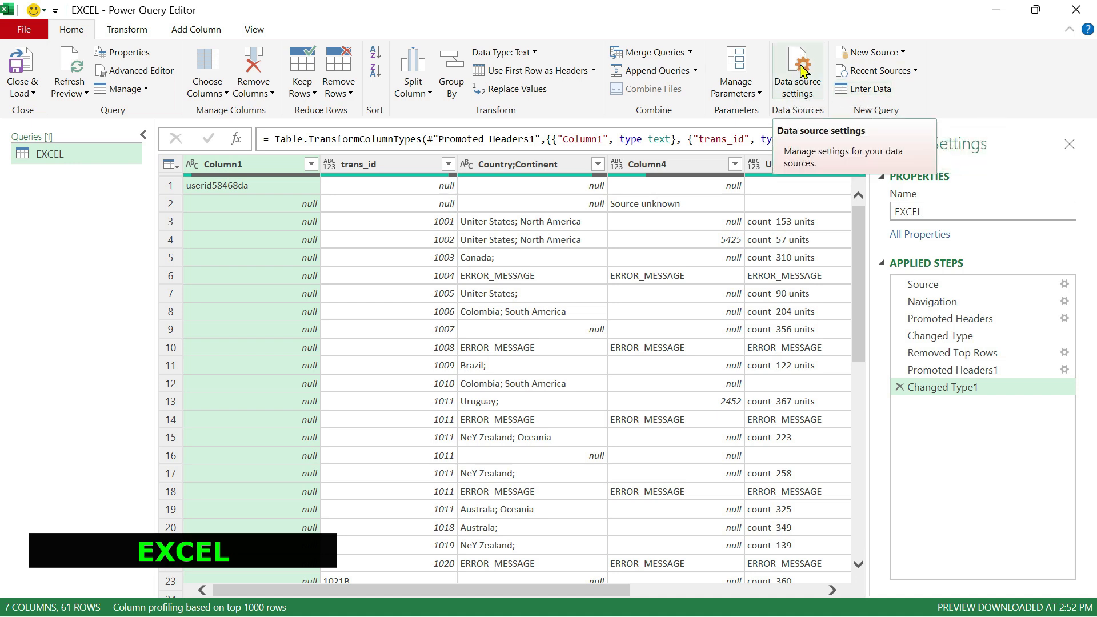
pyautogui.hotkey('alt', 'Tab')
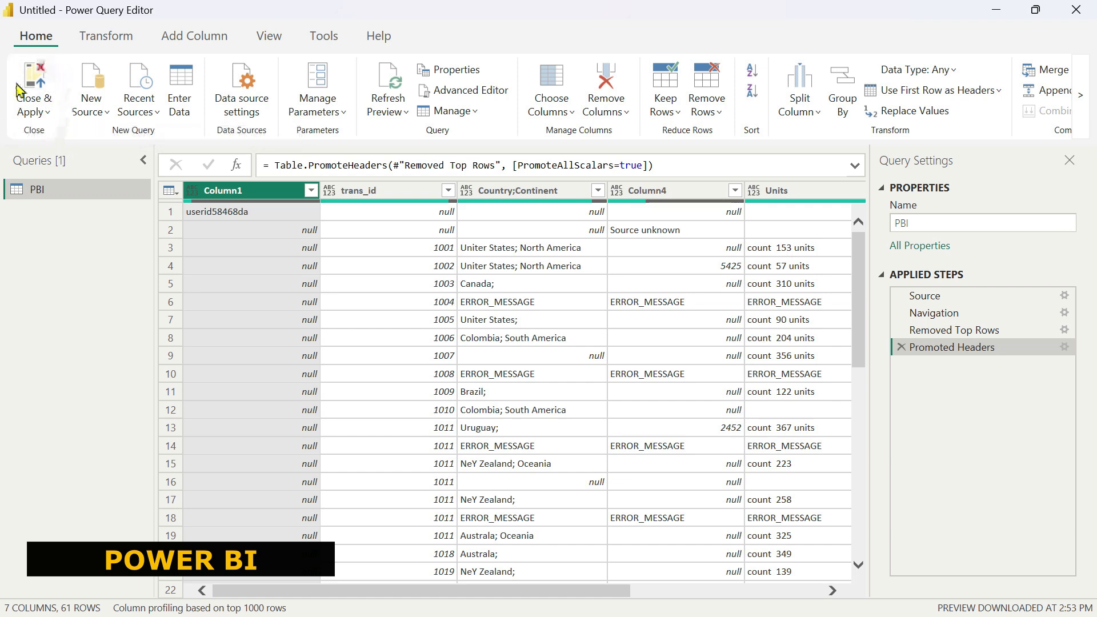
pyautogui.hotkey('alt', 'Tab')
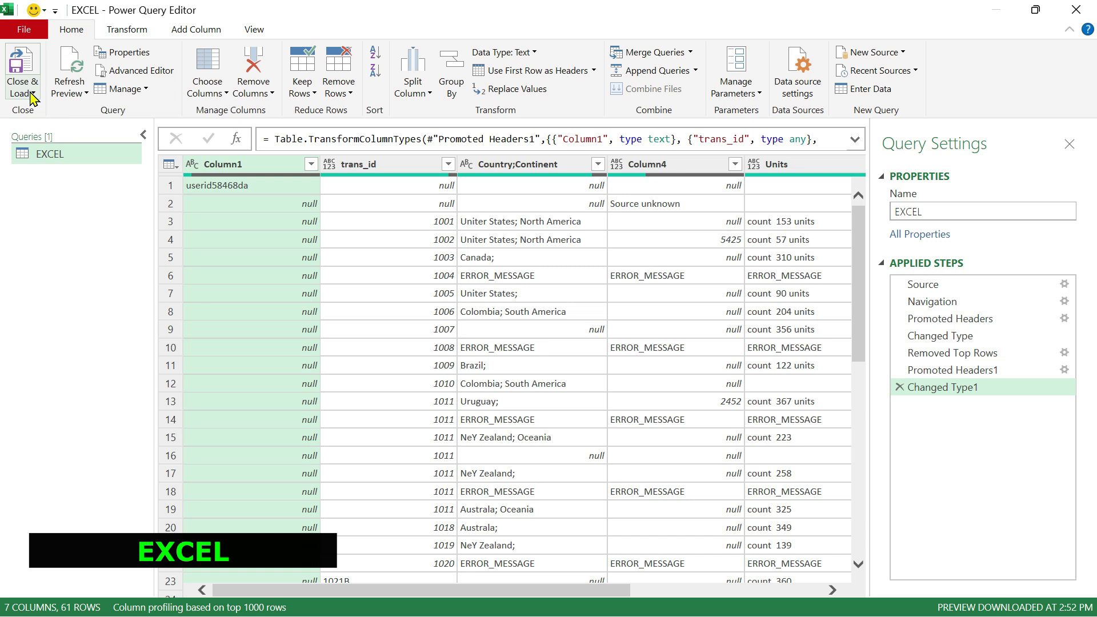
# Compare the Close & Load options in Excel with the Close & Apply options in Power BI.
pyautogui.click(31, 95)
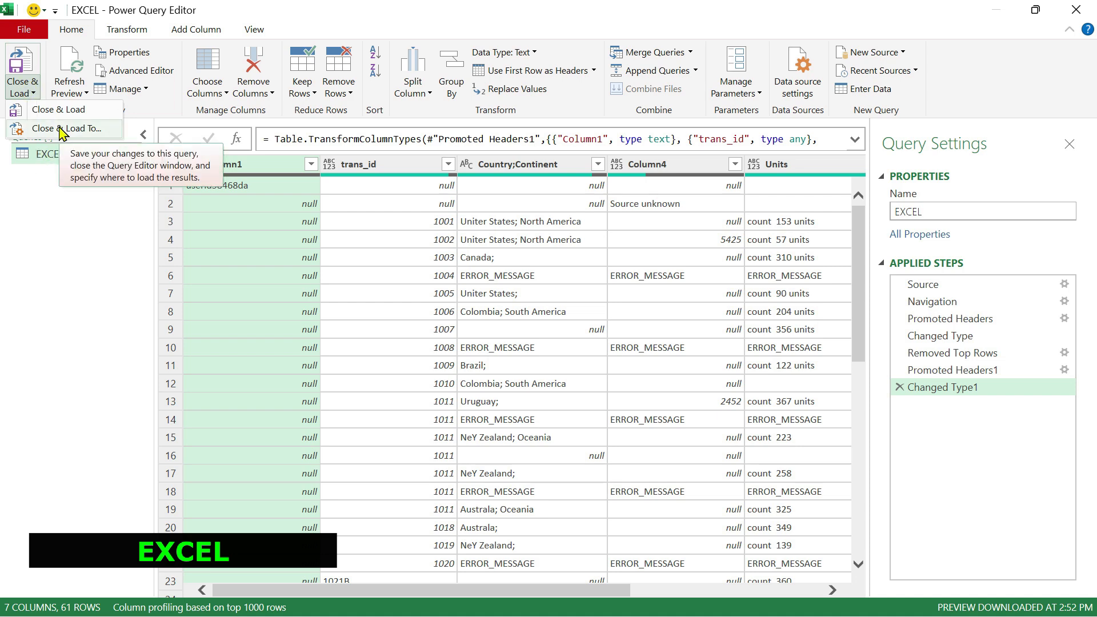
pyautogui.hotkey('alt', 'Tab')
pyautogui.click(33, 110)
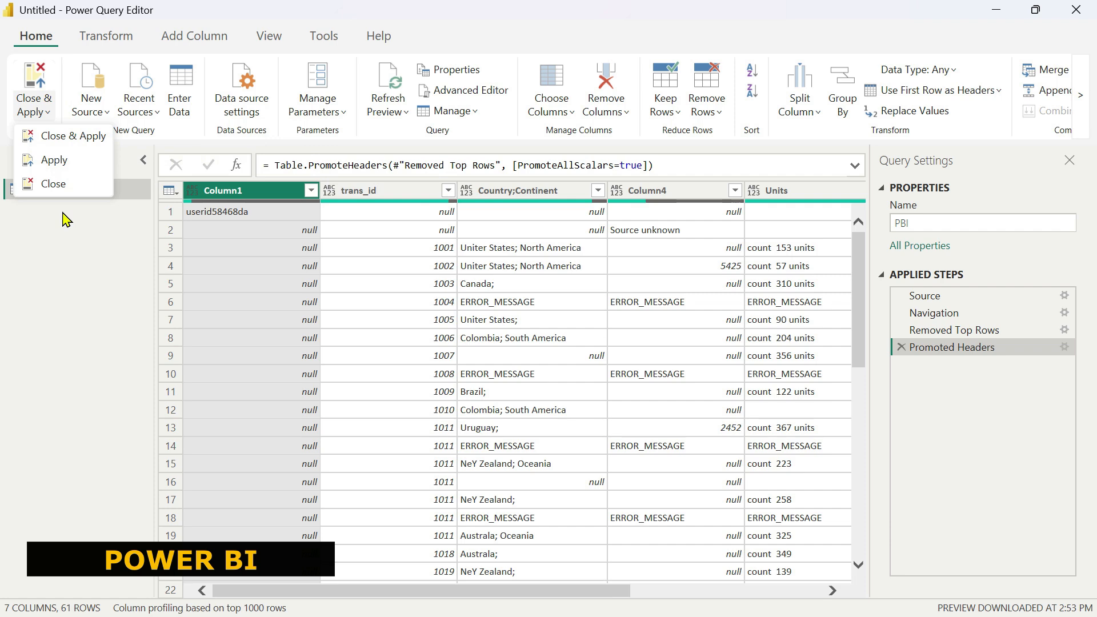
pyautogui.hotkey('alt', 'Tab')
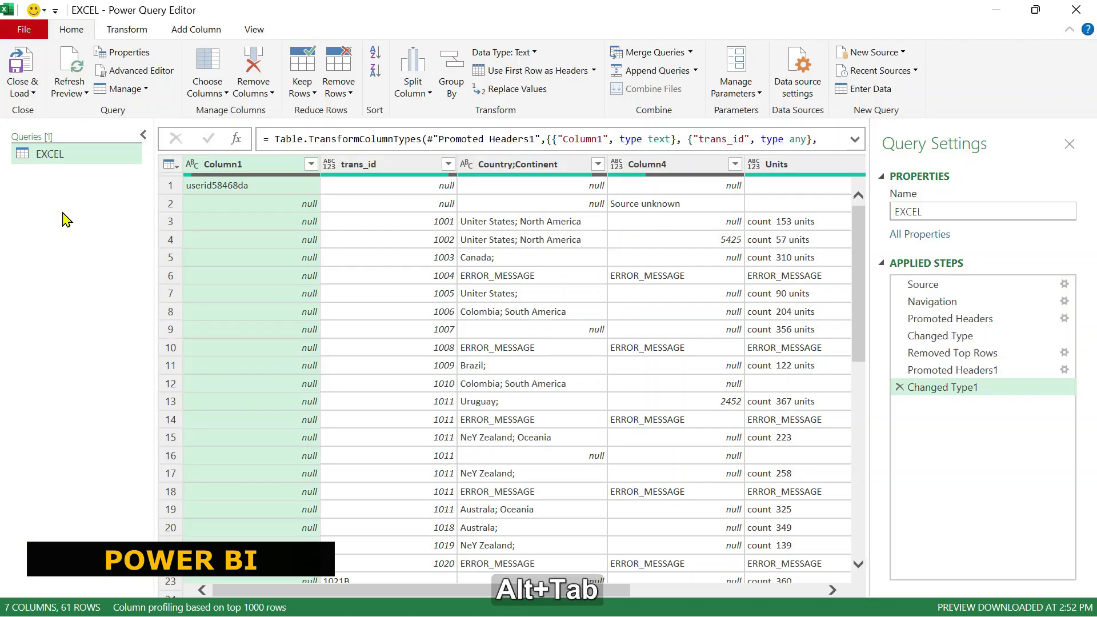
pyautogui.click(19, 95)
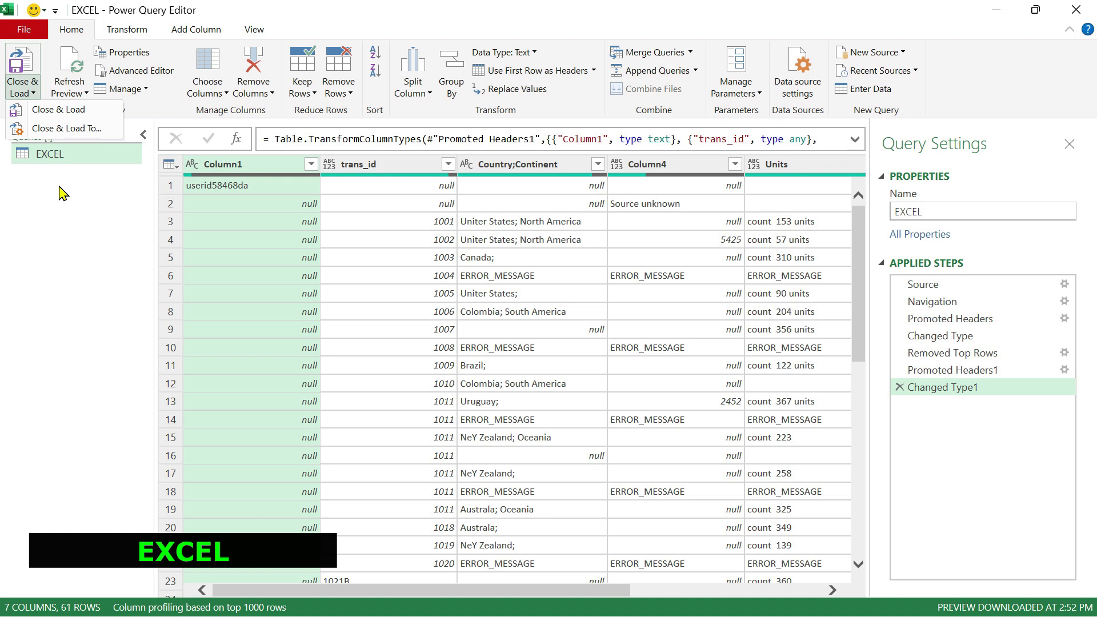
pyautogui.click(61, 266)
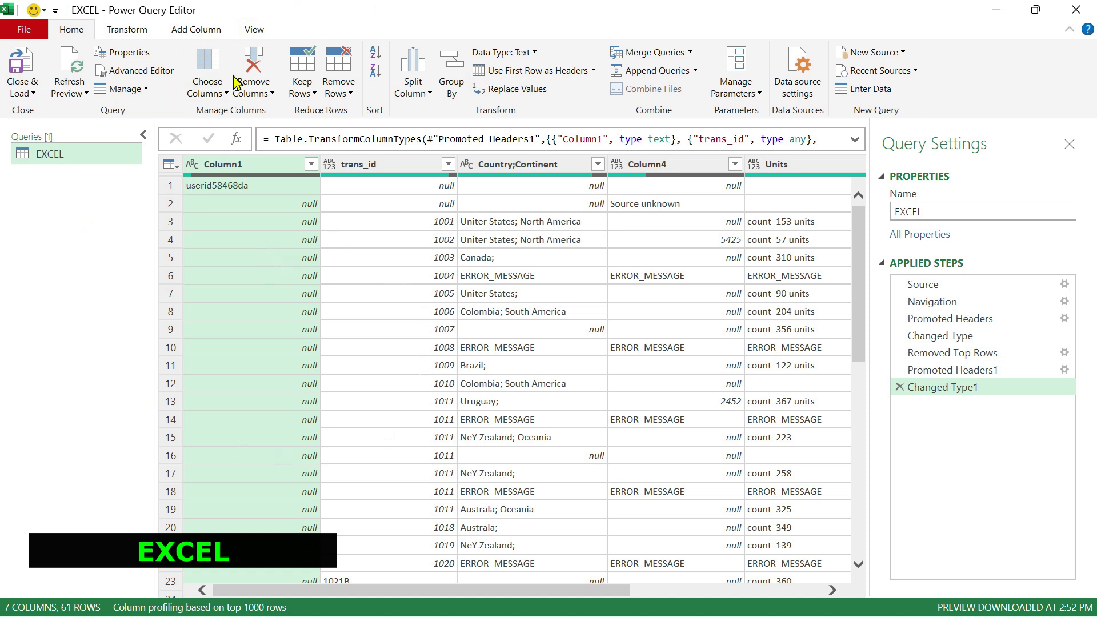
# Rename the EXCEL query to NEW NAME from the query settings name field.
pyautogui.click(133, 55)
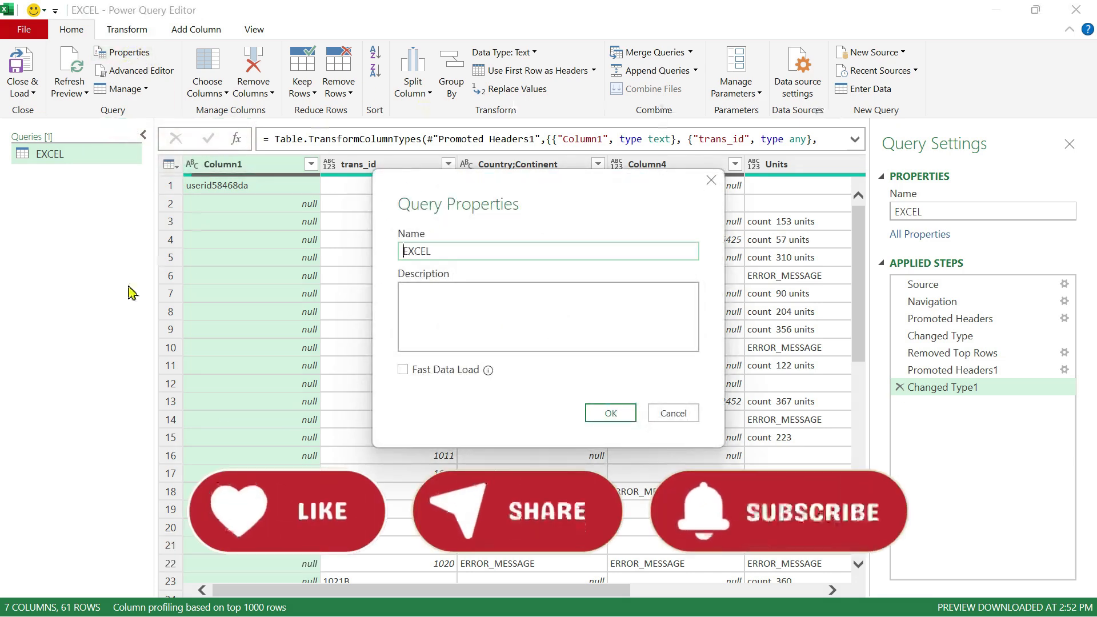
pyautogui.click(711, 181)
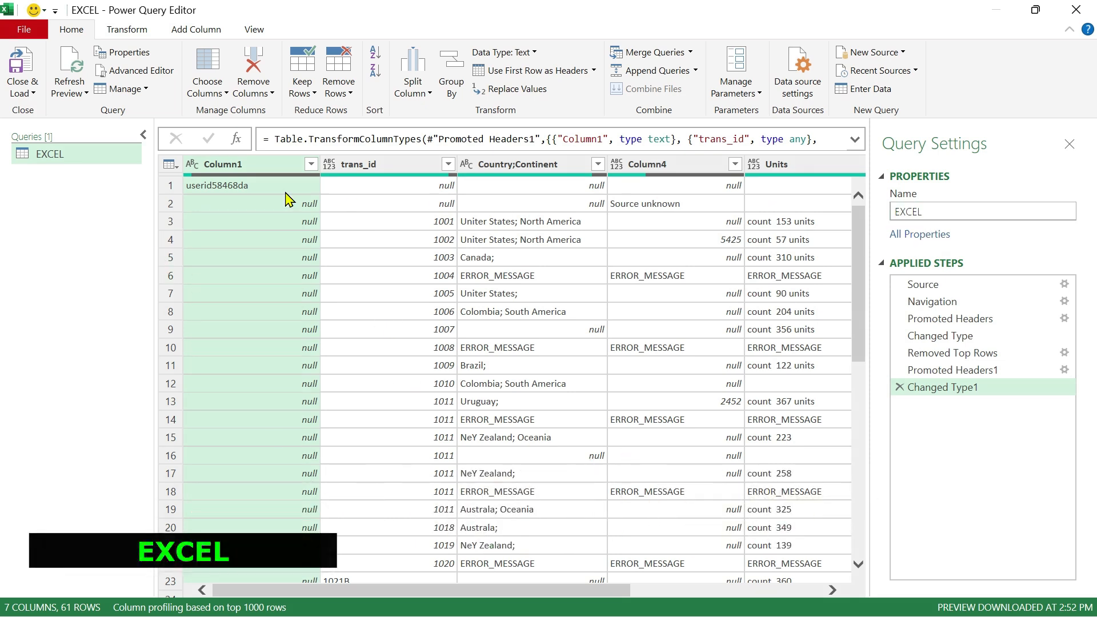
pyautogui.doubleClick(944, 212)
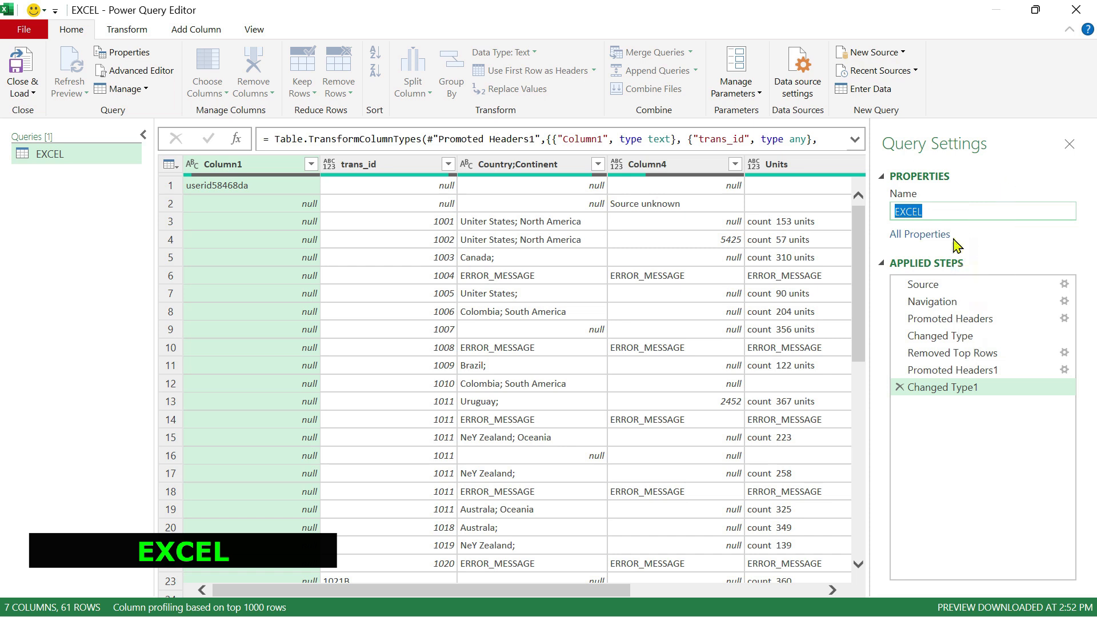
pyautogui.write('NEW NAME')
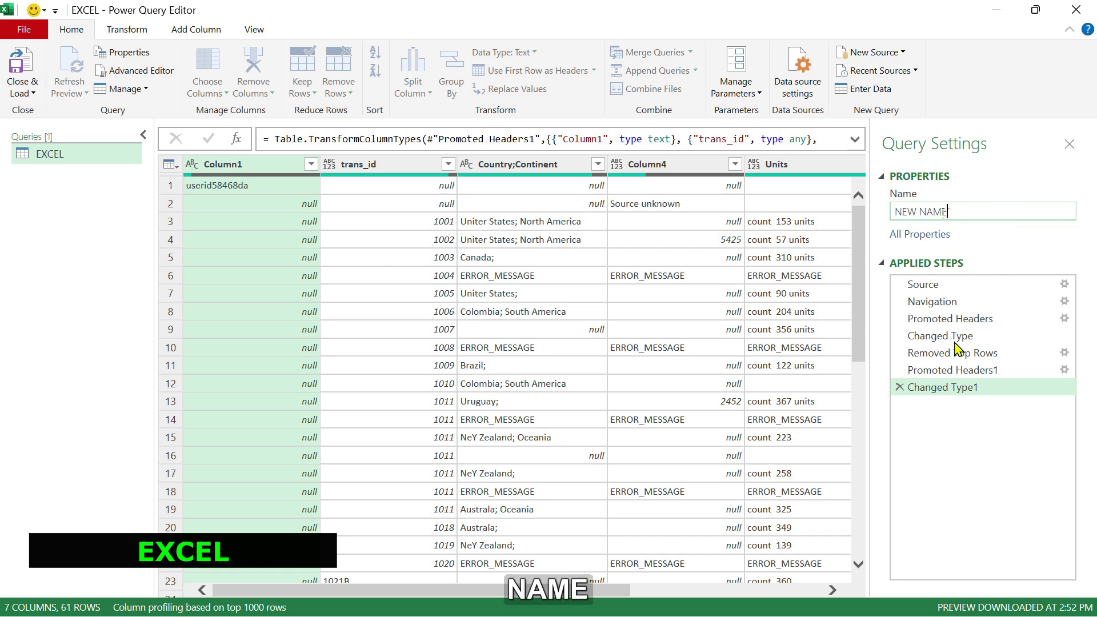
pyautogui.press('Return')
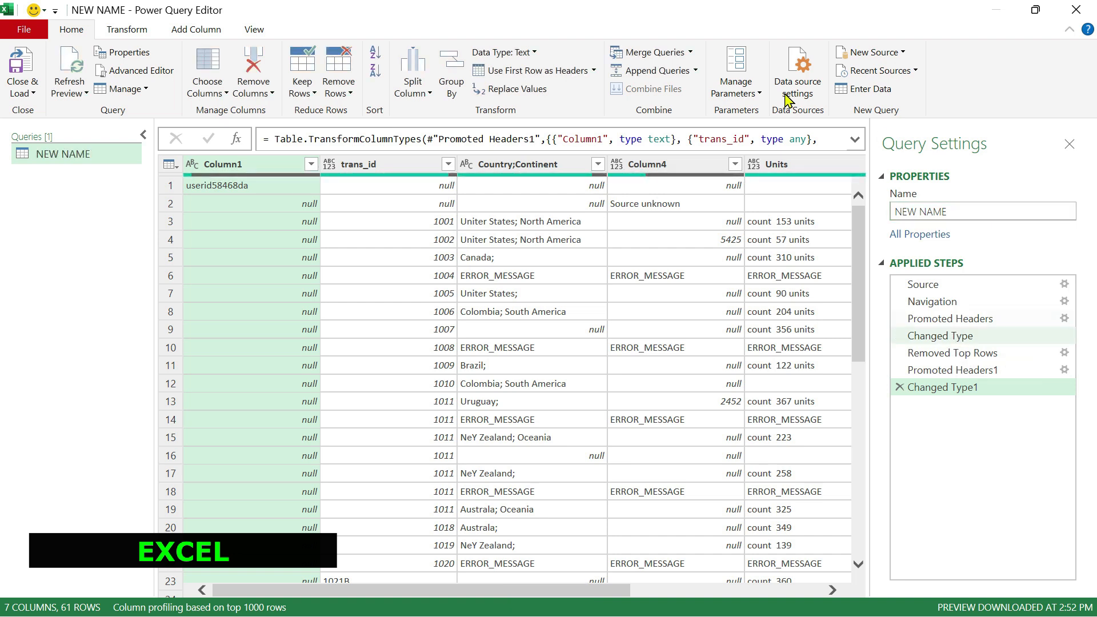
# Rename the query to NEW NAME 2 directly in the queries list.
pyautogui.doubleClick(64, 154)
pyautogui.click(62, 155)
pyautogui.moveTo(95, 155); pyautogui.dragTo(24, 152)
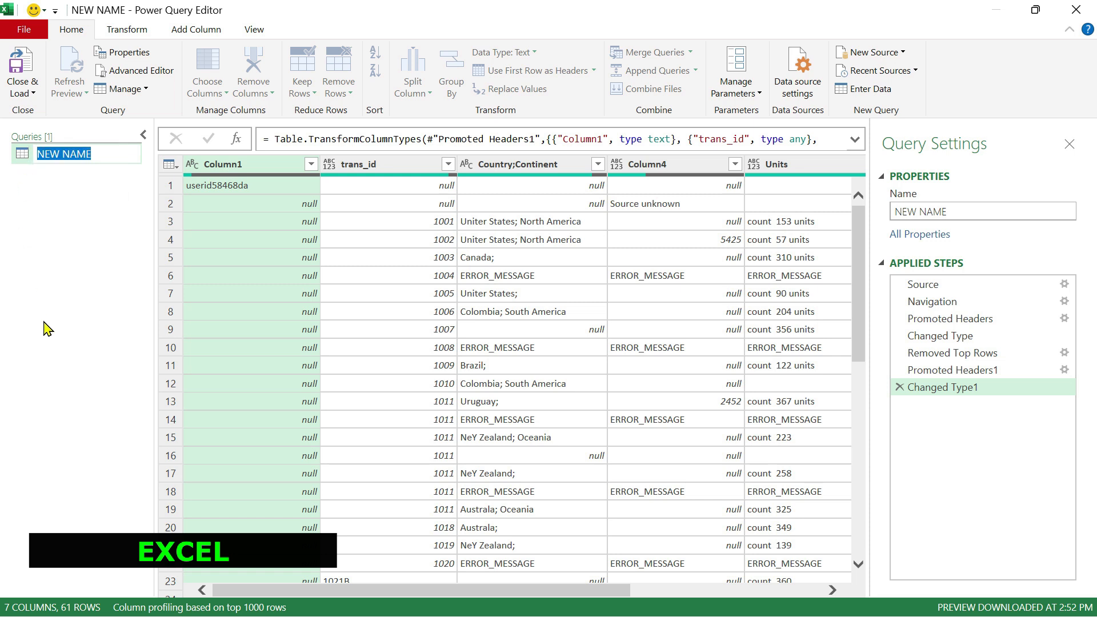
pyautogui.write('NEW NAME')
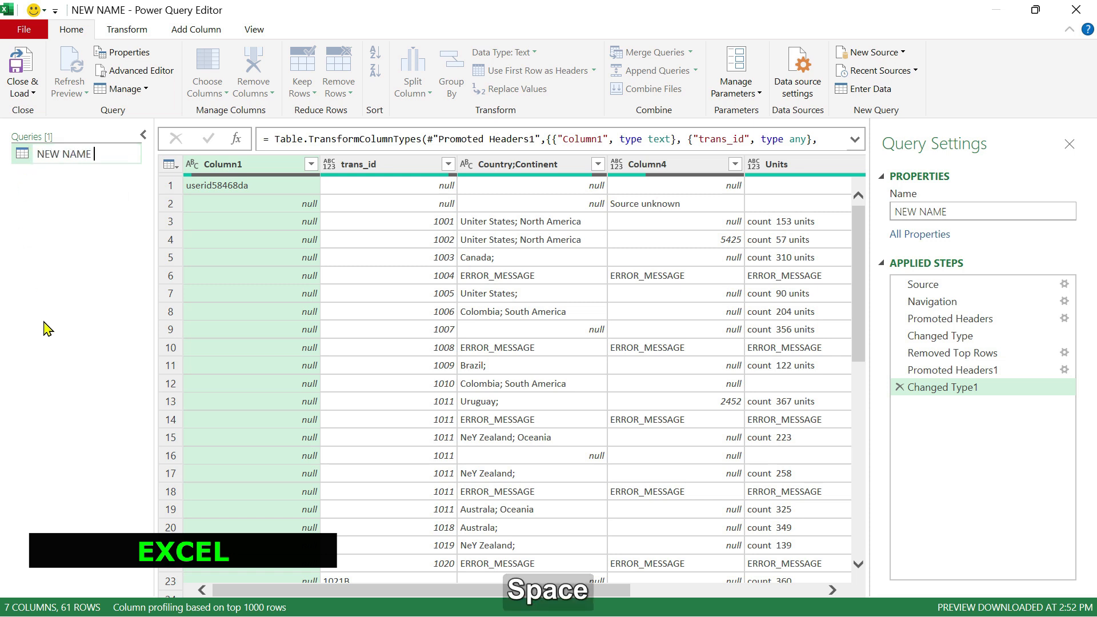
pyautogui.press('KP_2')
pyautogui.press('Return')
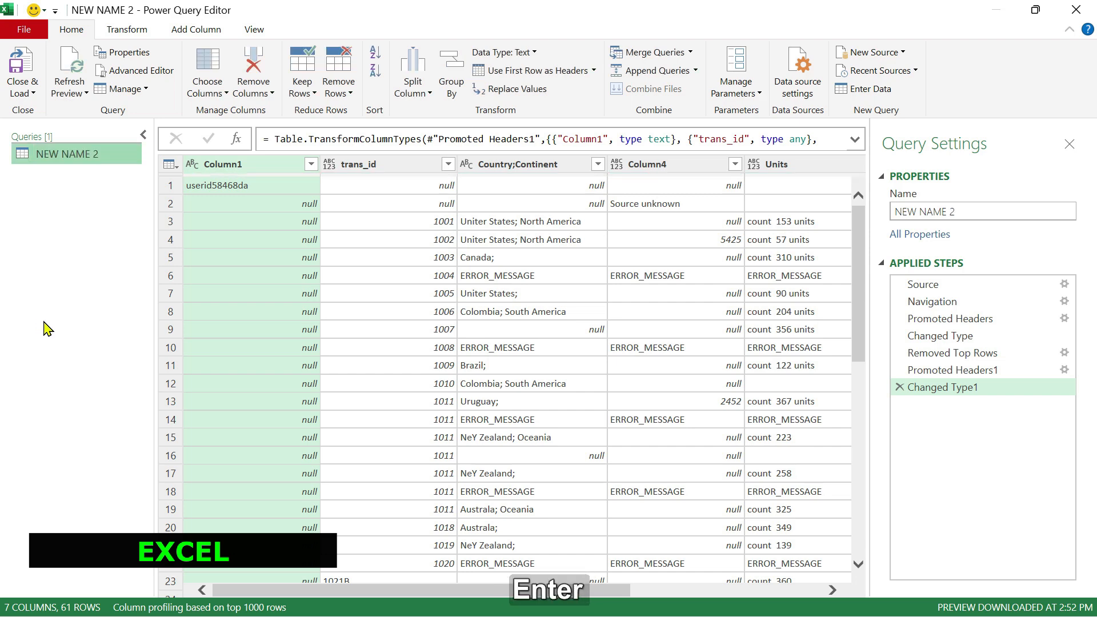
# Open the query's properties and set its name to EXCEL QUERY.
pyautogui.click(126, 53)
pyautogui.moveTo(528, 195); pyautogui.dragTo(564, 219)
pyautogui.moveTo(657, 276); pyautogui.dragTo(450, 280)
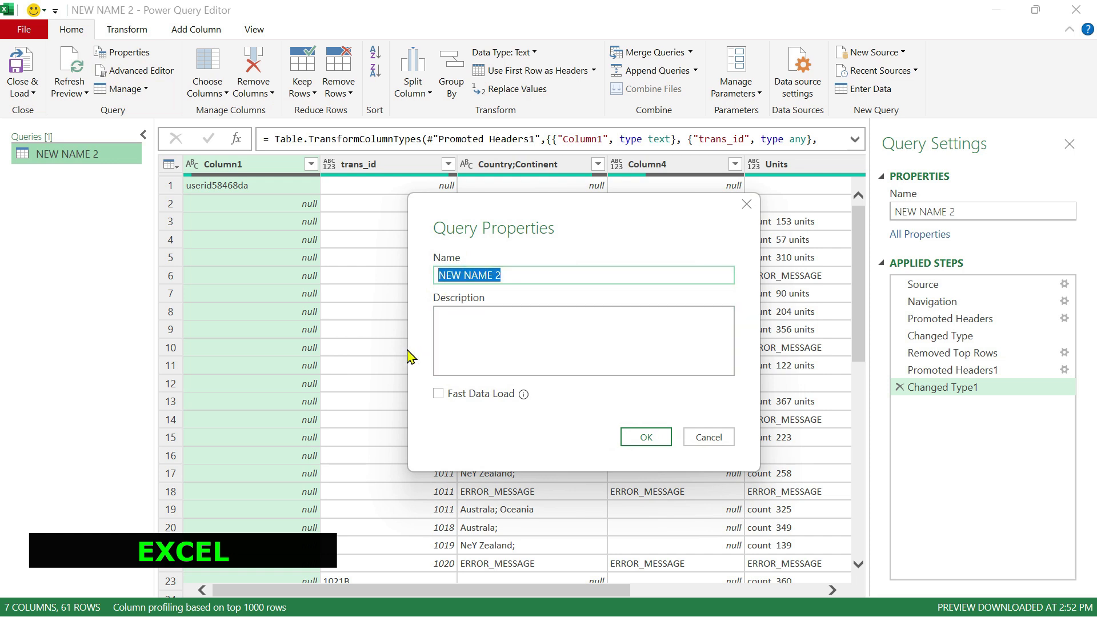
pyautogui.write('EXCEL QUERY')
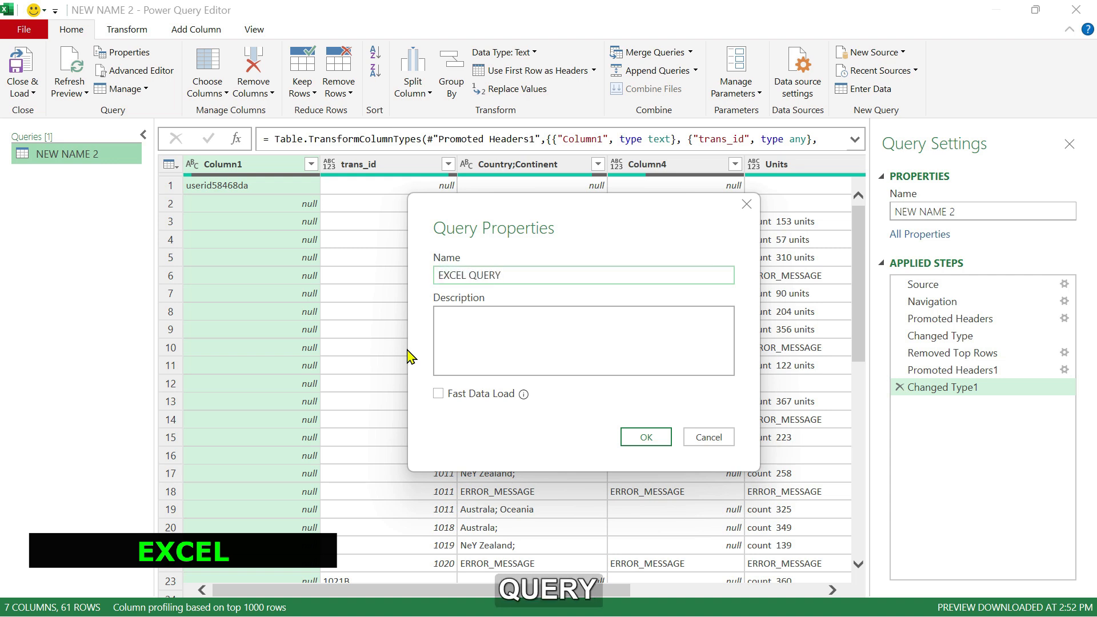
# Enter the query description DESCRIPTION OF THE TABLE AS I SEE FIT.
pyautogui.click(499, 321)
pyautogui.write('DESCRIPTION OF ')
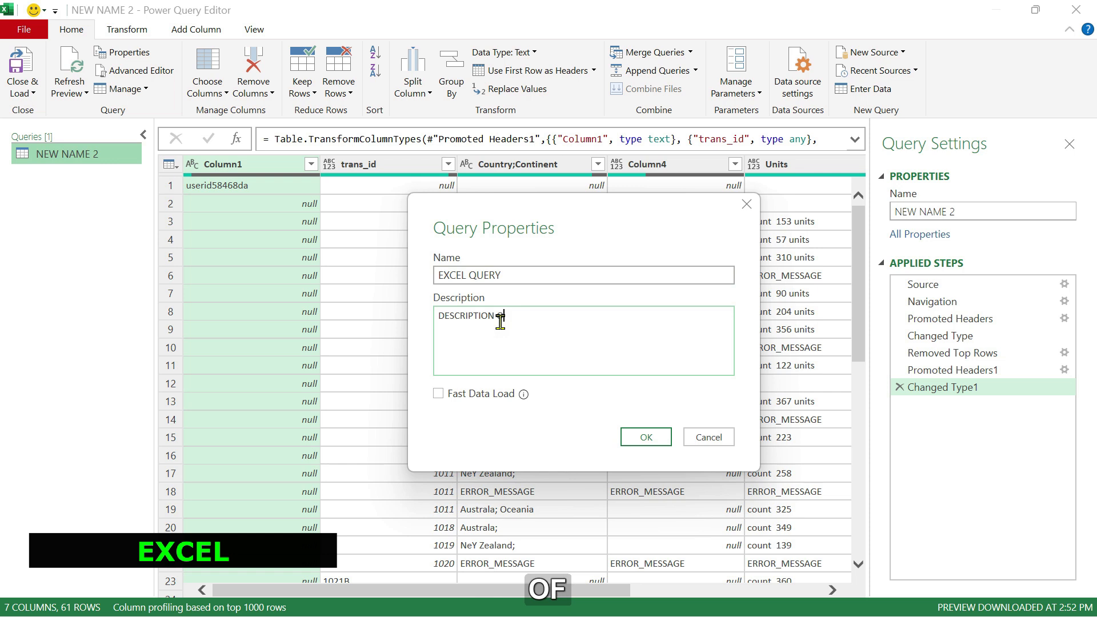
pyautogui.write('RHE')
pyautogui.press('BackSpace')
pyautogui.press('BackSpace')
pyautogui.write('T')
pyautogui.press('BackSpace')
pyautogui.press('BackSpace')
pyautogui.write('THE TABLE')
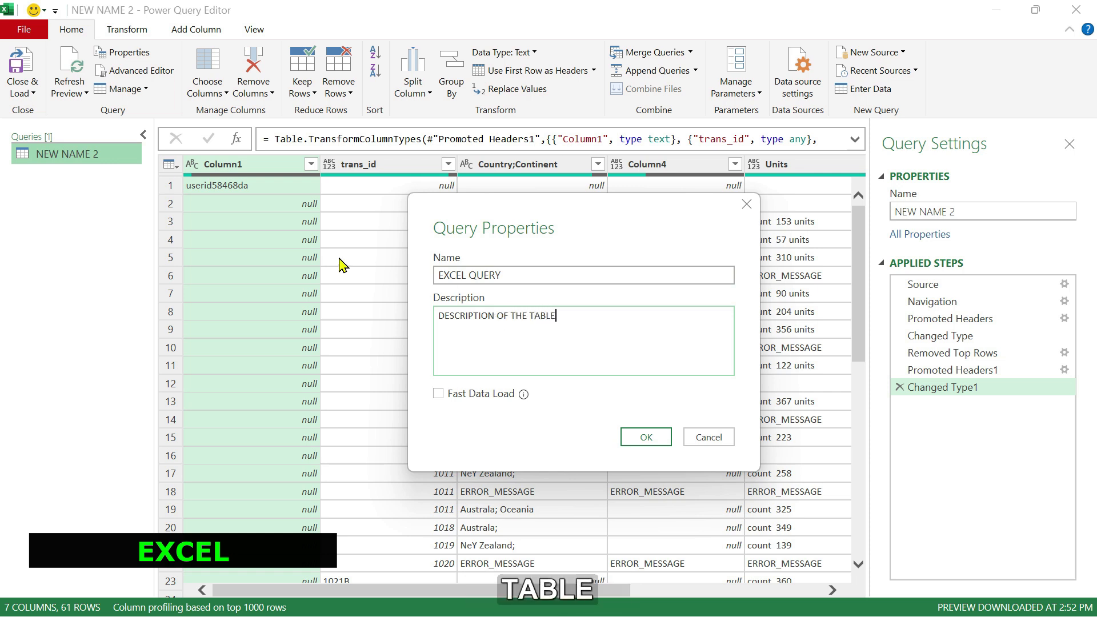
pyautogui.write(' AS I SEE FIT')
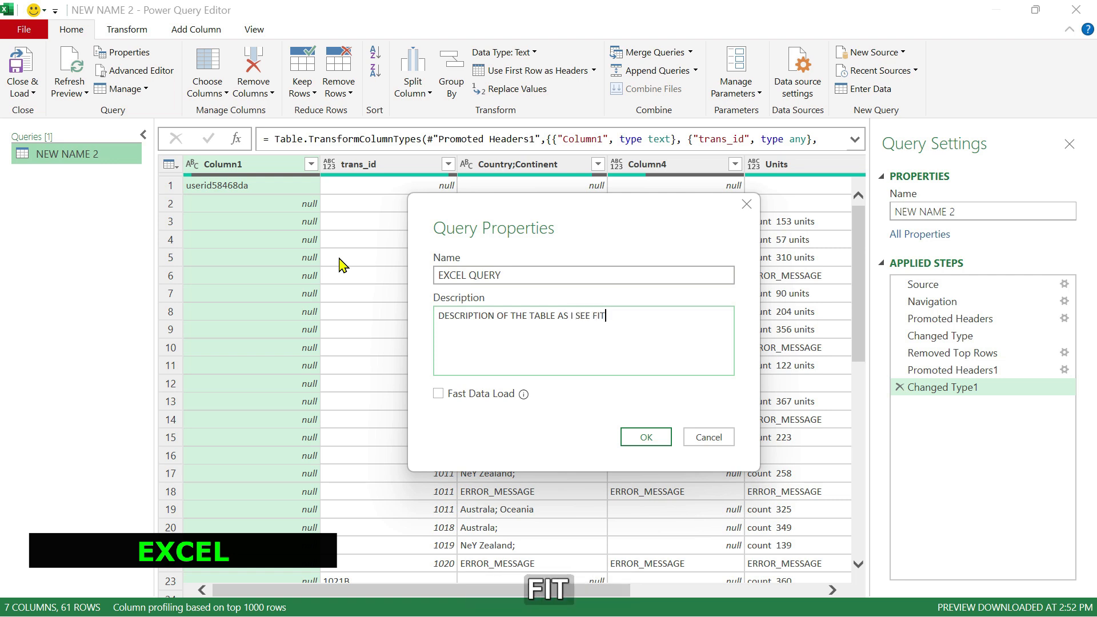
# Tick Fast Data Load and close the Query Properties dialog.
pyautogui.moveTo(571, 216); pyautogui.dragTo(579, 175)
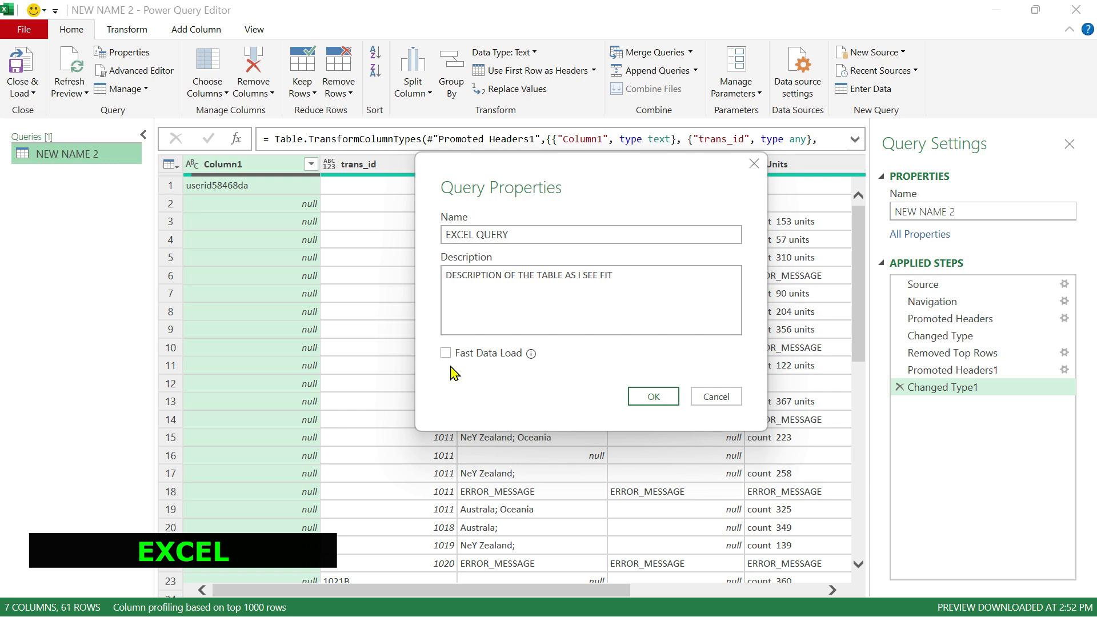
pyautogui.click(448, 355)
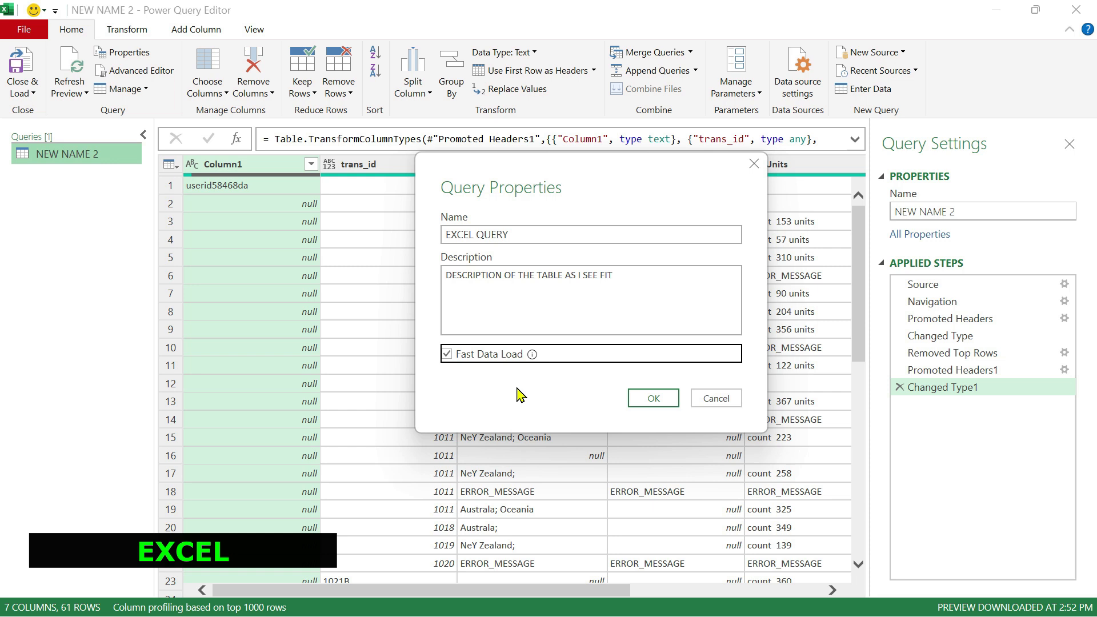
pyautogui.click(754, 164)
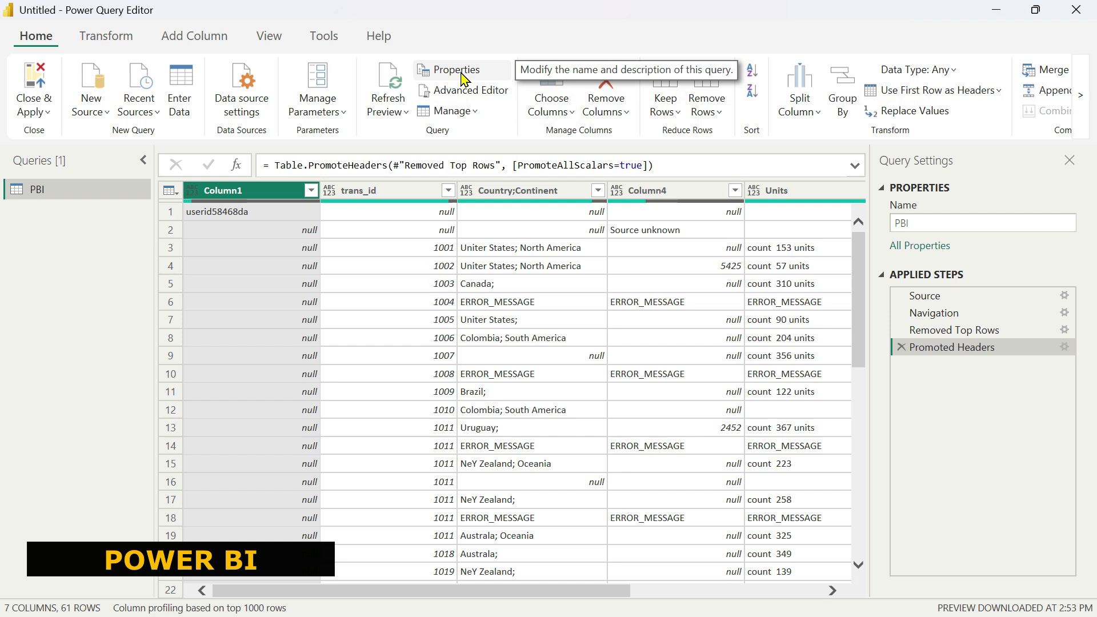
# Open the query's properties and rename the query to POWER BI DATASET.
pyautogui.click(462, 72)
pyautogui.moveTo(423, 241); pyautogui.dragTo(383, 245)
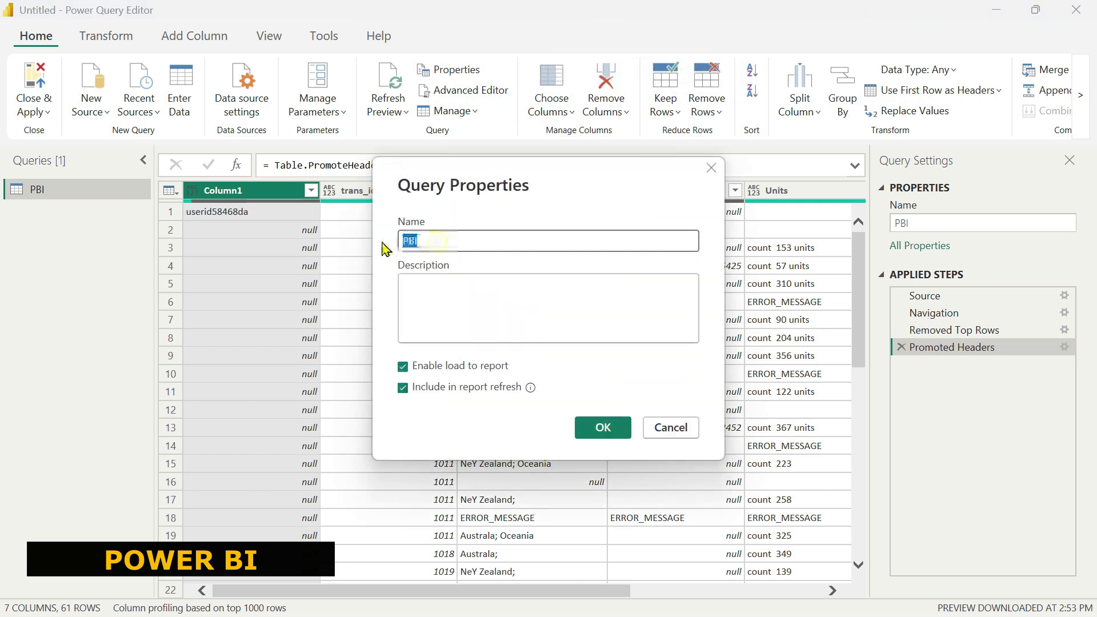
pyautogui.write('POWER BI DATA')
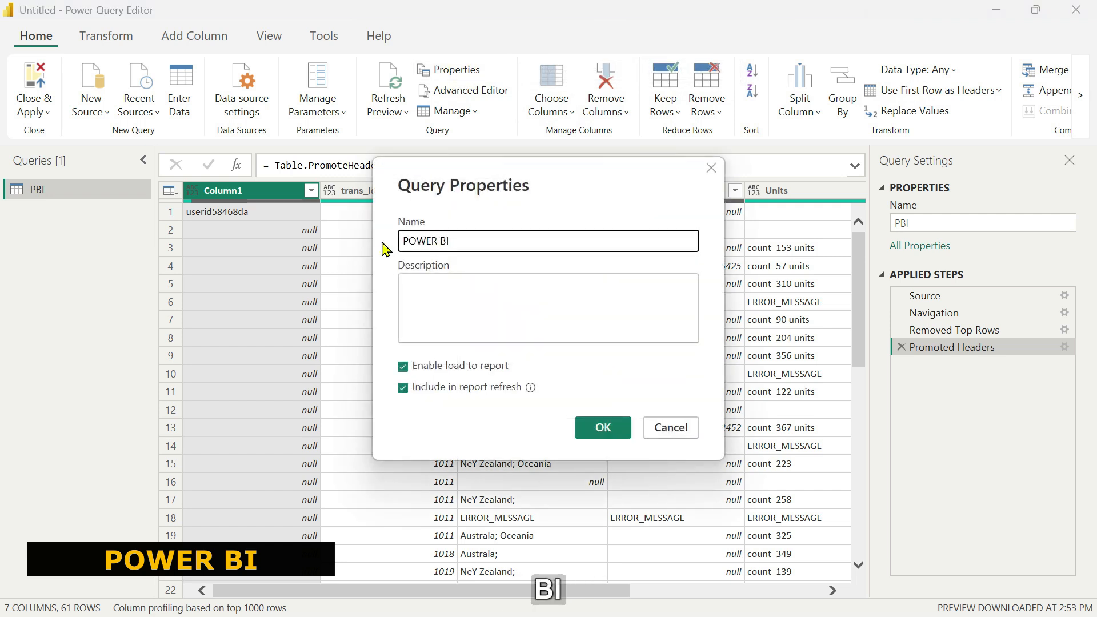
pyautogui.press('BackSpace')
pyautogui.write('SET')
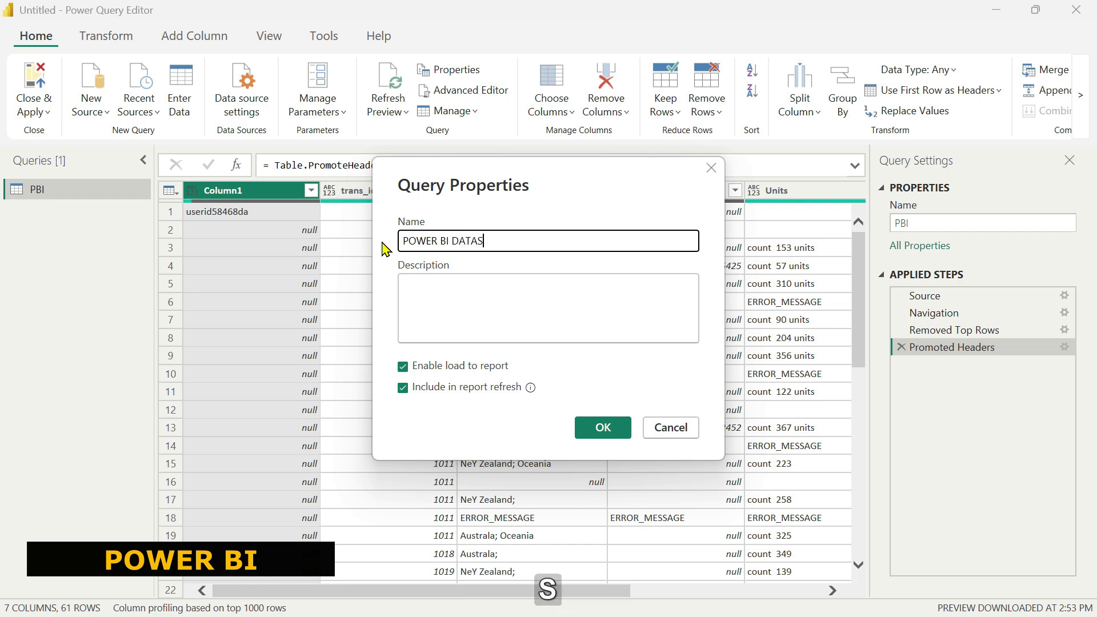
# Enter the description WRITE MY DESCRIPTION and confirm the Query Properties dialog.
pyautogui.click(426, 289)
pyautogui.write('WRITE MY DESCRIPTION')
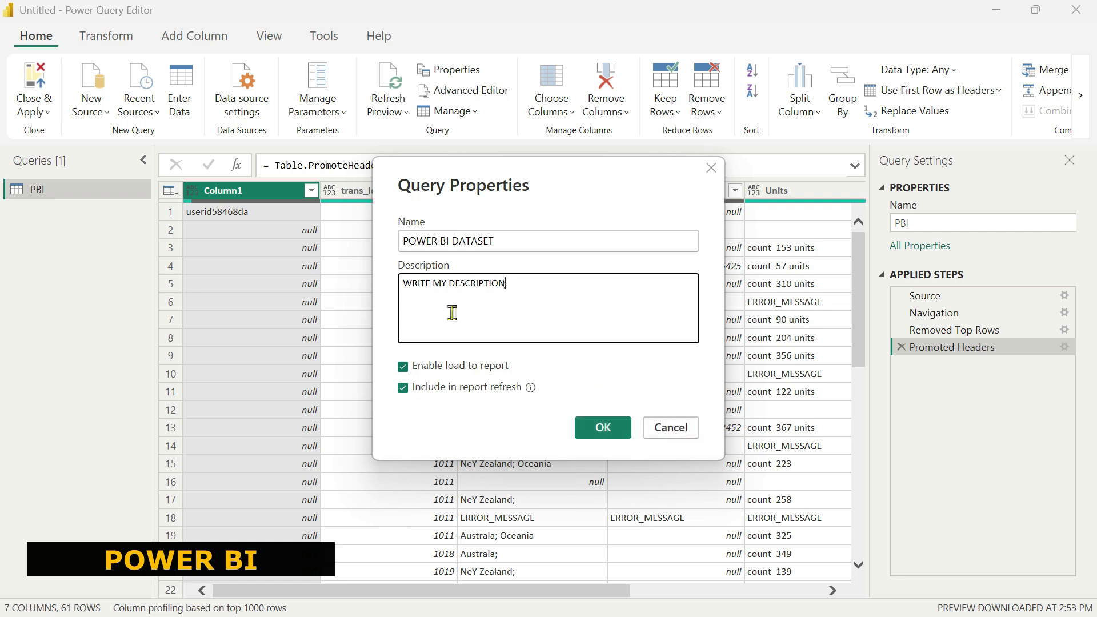
pyautogui.click(603, 431)
# Reopen the query's properties to review its name and description, then close the dialog.
pyautogui.click(995, 222)
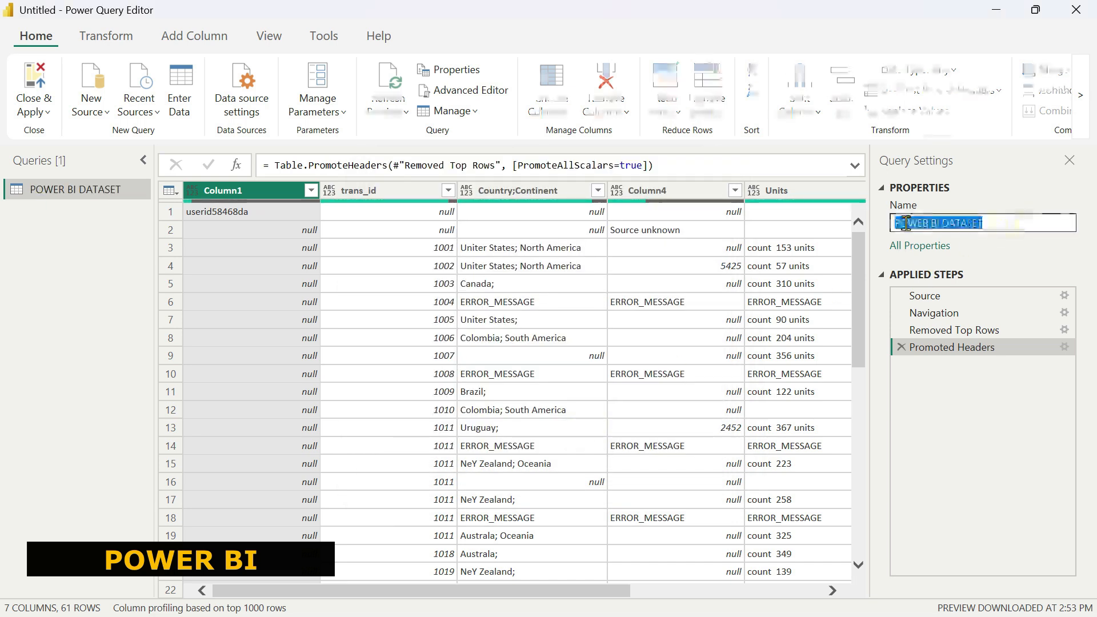
pyautogui.click(988, 179)
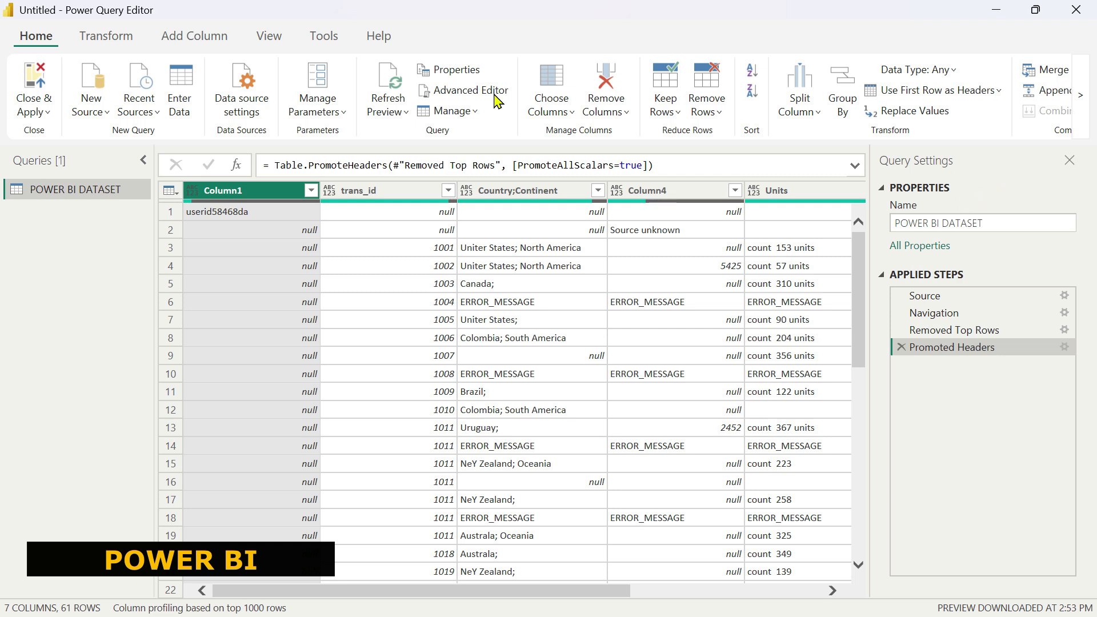
pyautogui.click(452, 72)
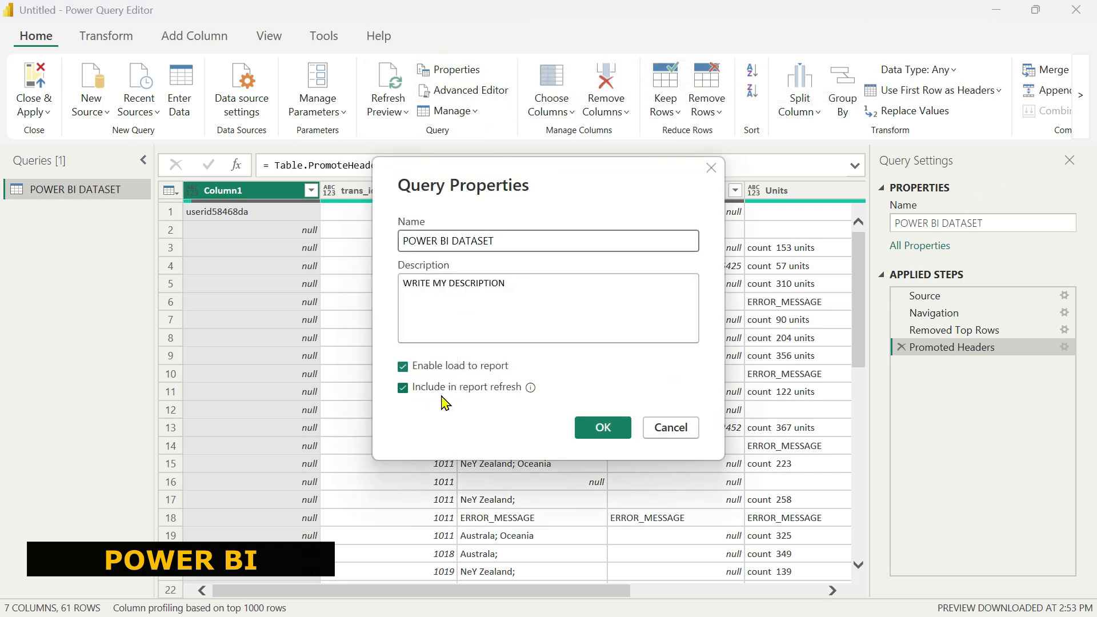
pyautogui.click(711, 169)
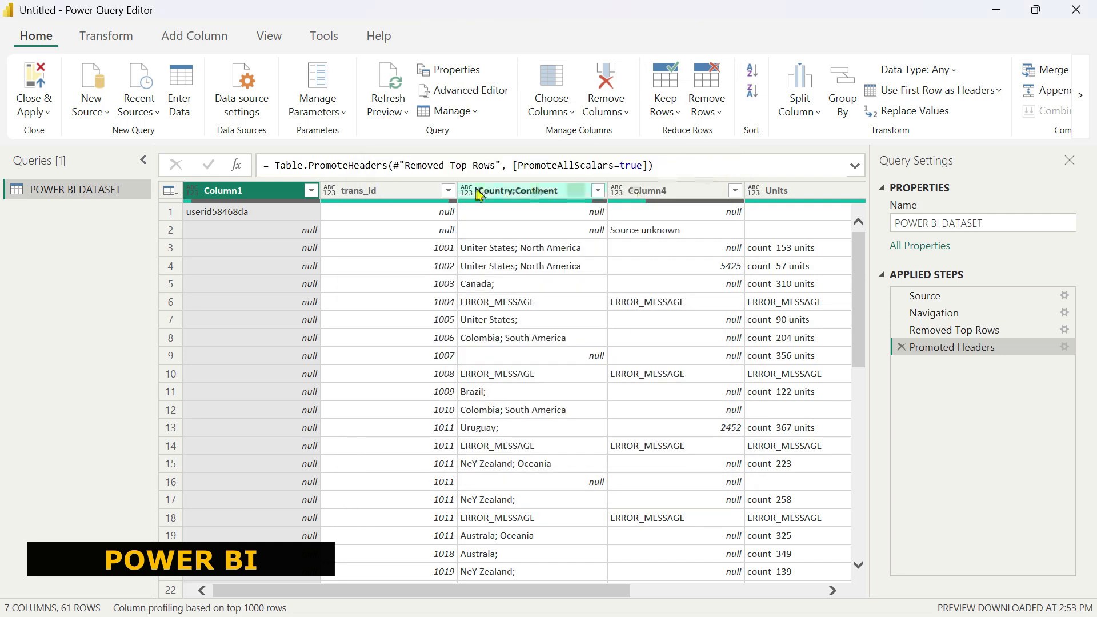
# Turn off Include in report refresh for the POWER BI DATASET query.
pyautogui.moveTo(77, 197)
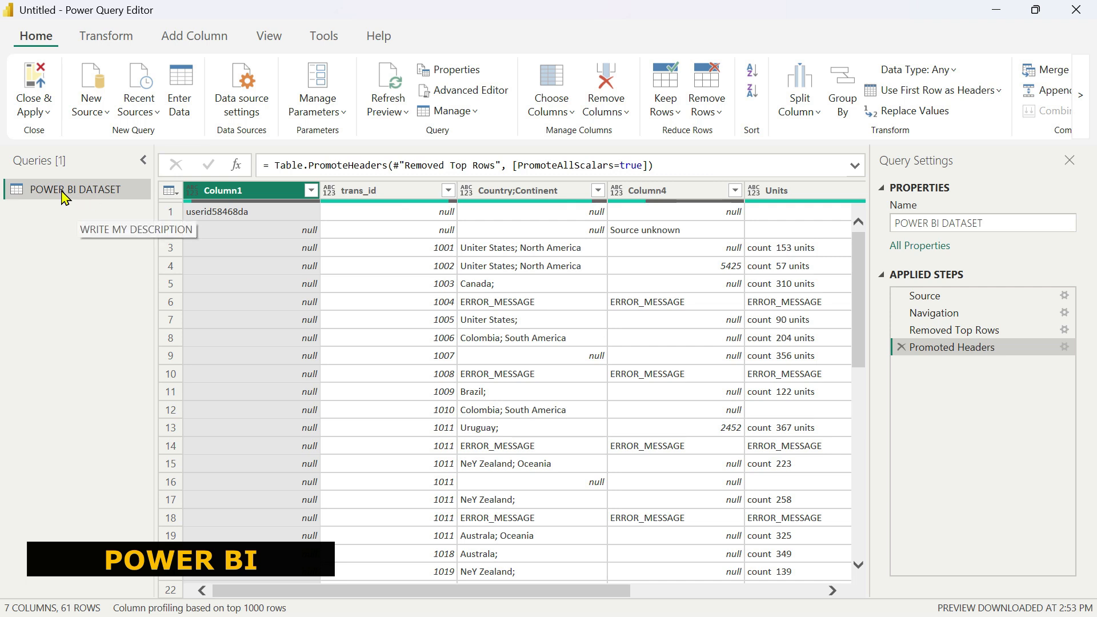
pyautogui.rightClick(81, 193)
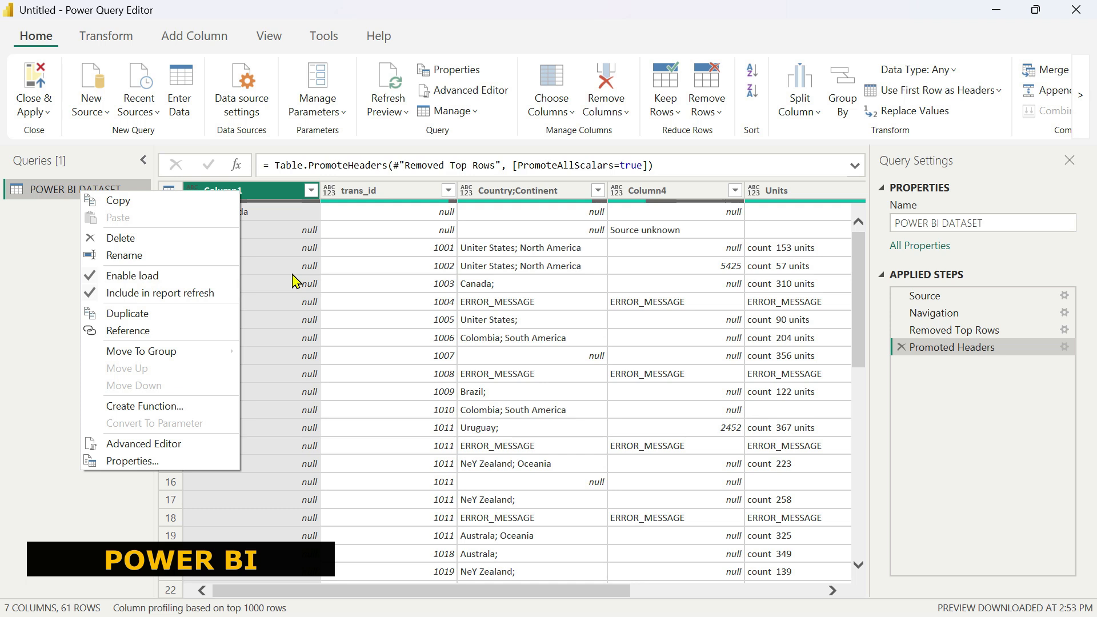
pyautogui.click(135, 293)
pyautogui.rightClick(120, 192)
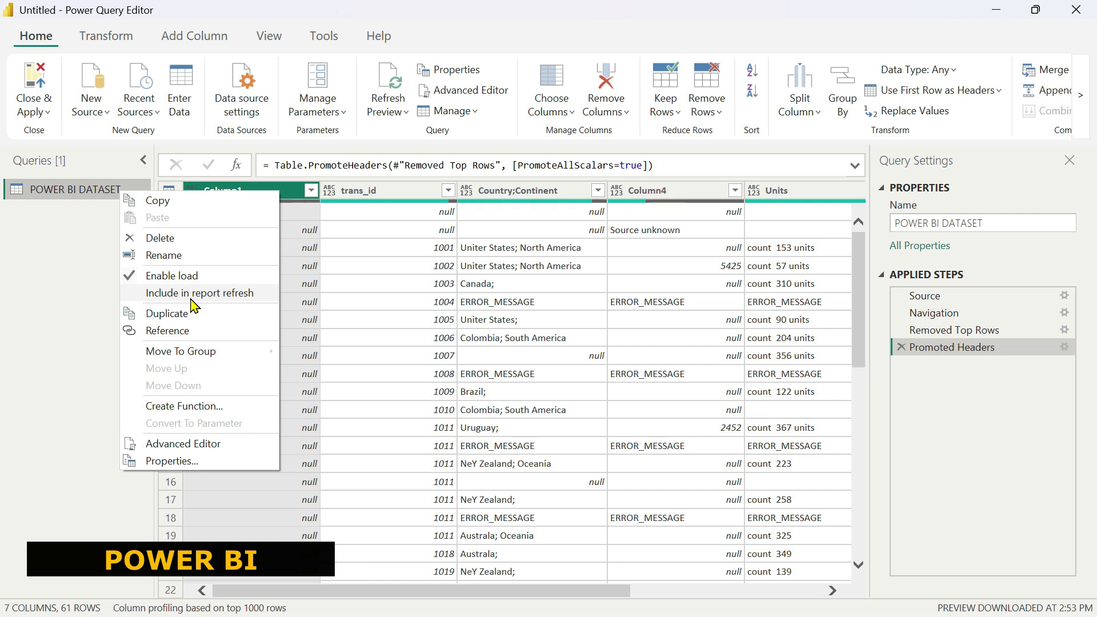
pyautogui.click(72, 297)
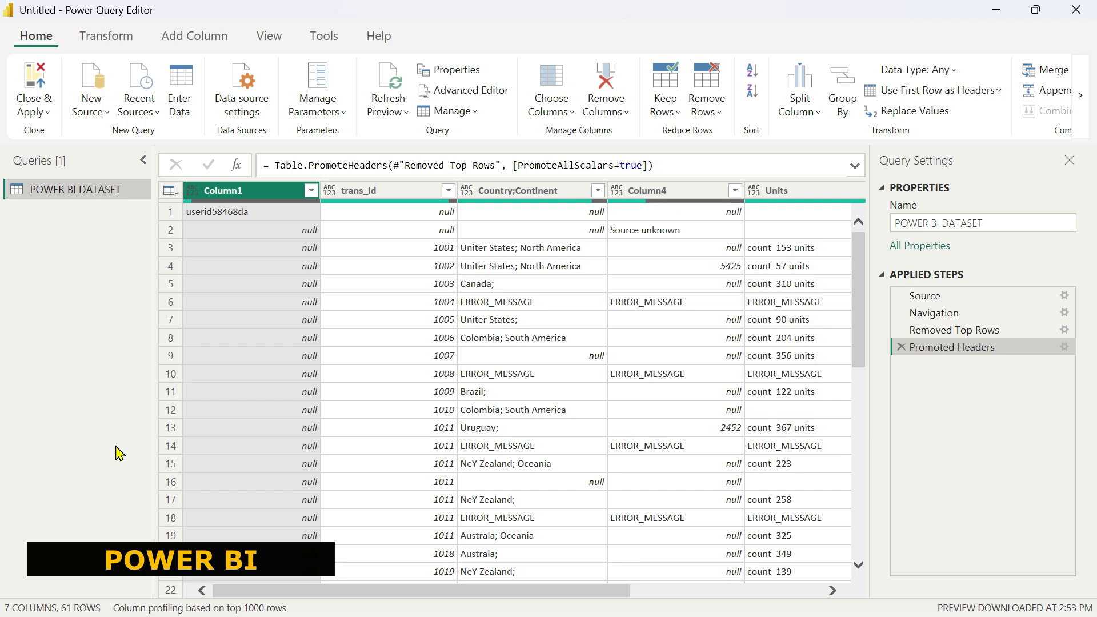
pyautogui.rightClick(115, 193)
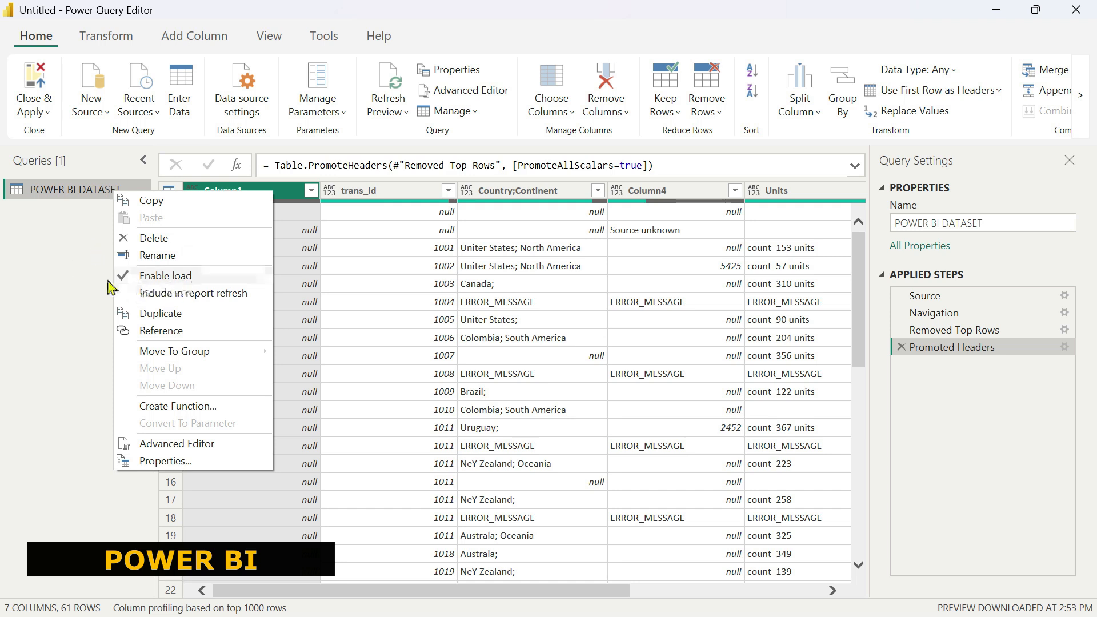
pyautogui.click(66, 268)
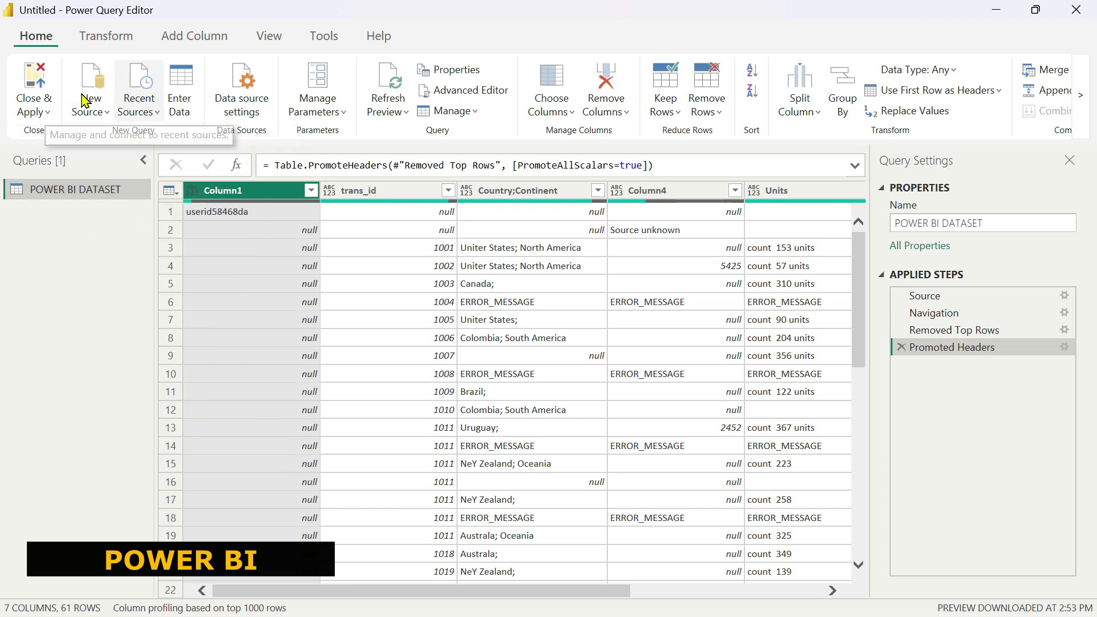
# Close and apply the query, then expand the POWER BI DATASET table's fields in the Data pane.
pyautogui.click(36, 80)
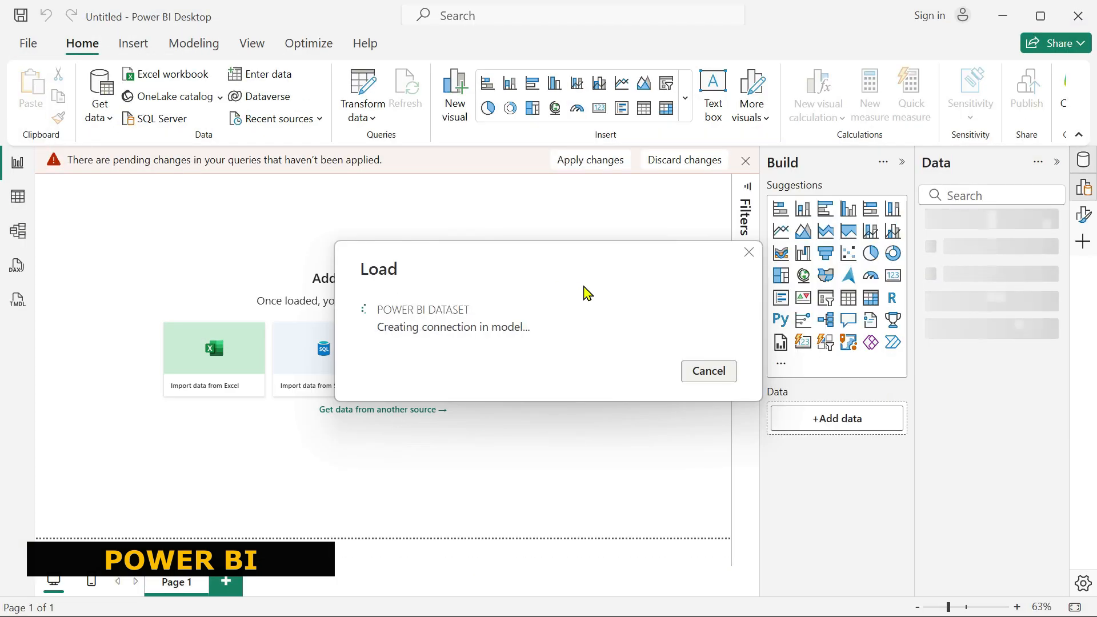
pyautogui.click(932, 224)
pyautogui.click(902, 162)
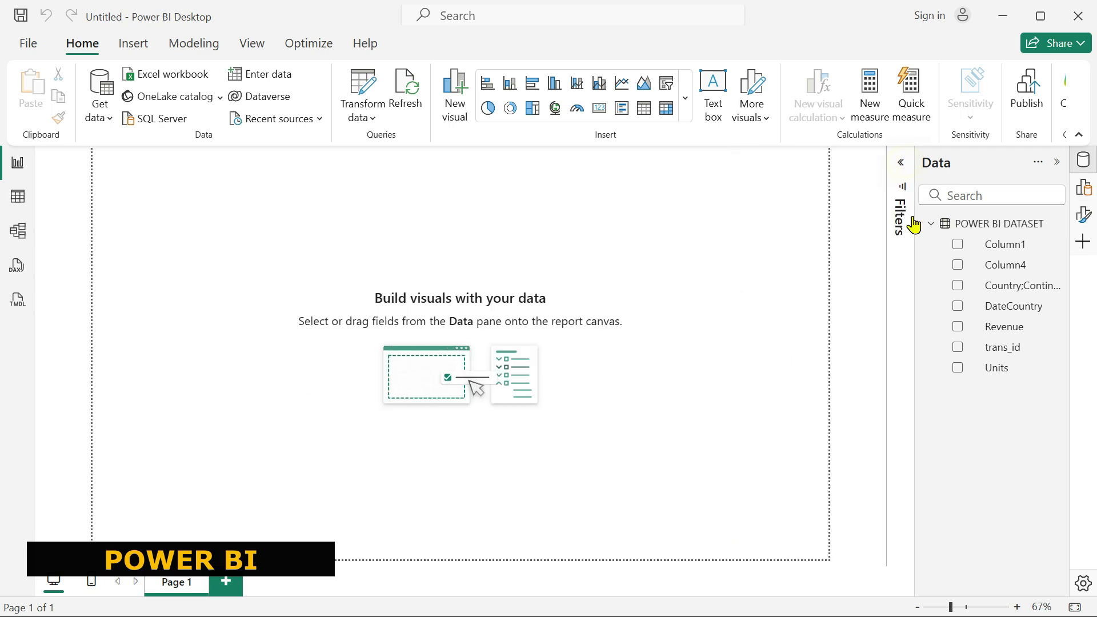
pyautogui.moveTo(916, 216); pyautogui.dragTo(825, 221)
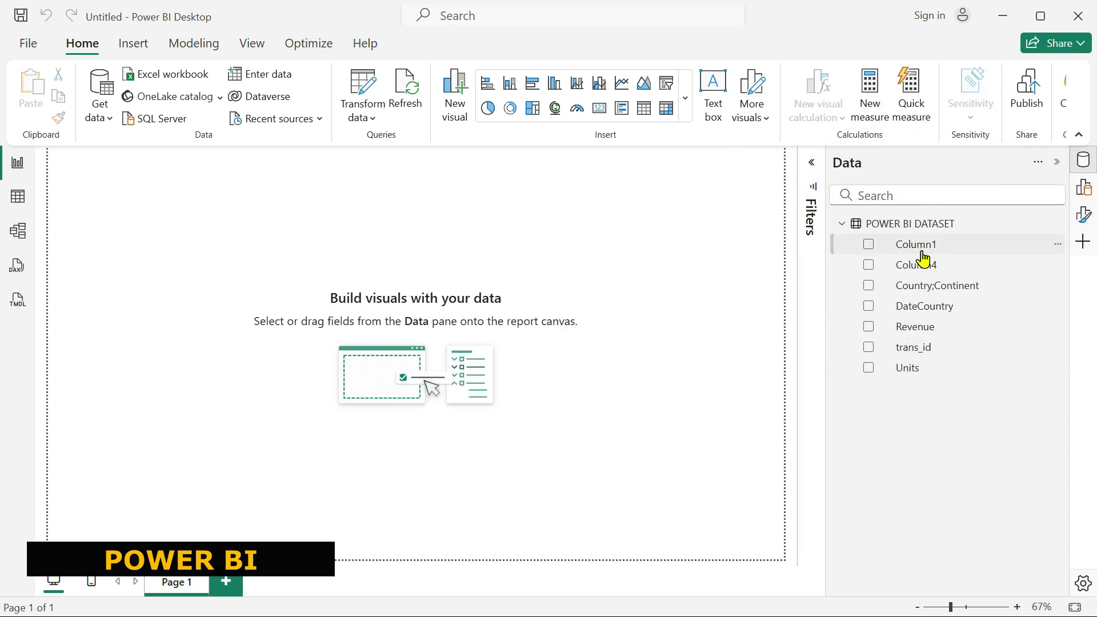
# Reopen Power Query, disable load for the query despite the data loss warning, and apply it to the report.
pyautogui.click(362, 88)
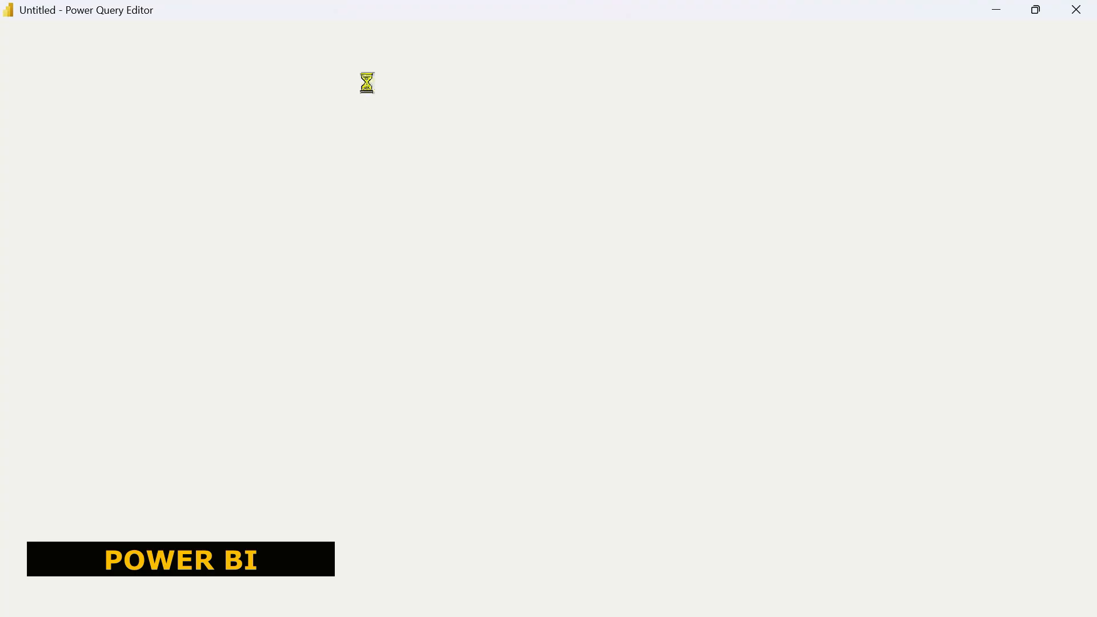
pyautogui.rightClick(74, 190)
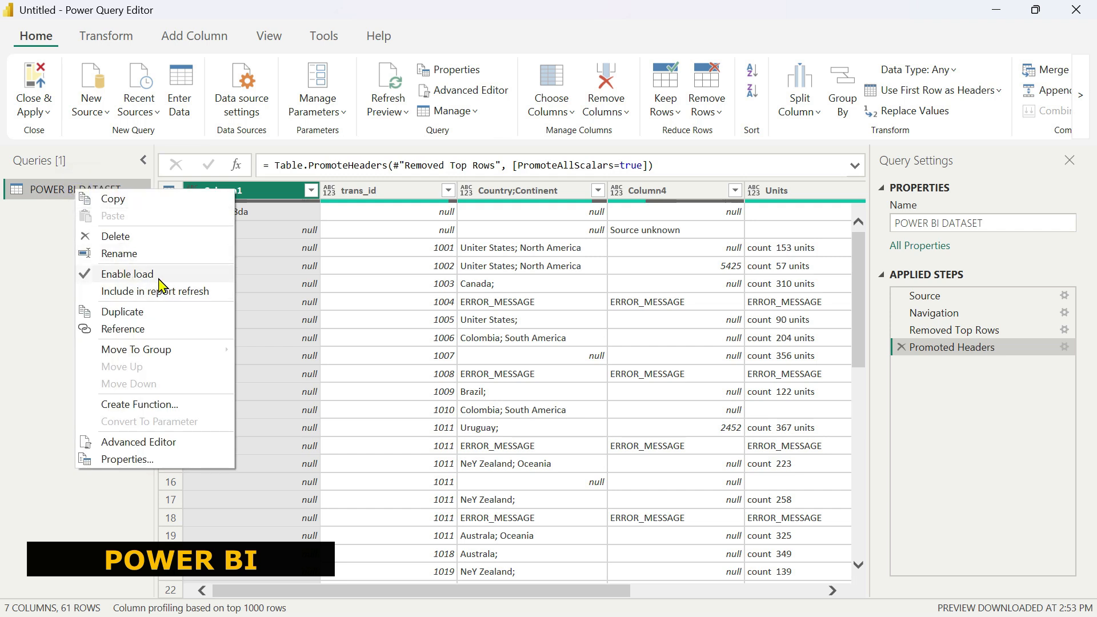
pyautogui.click(119, 275)
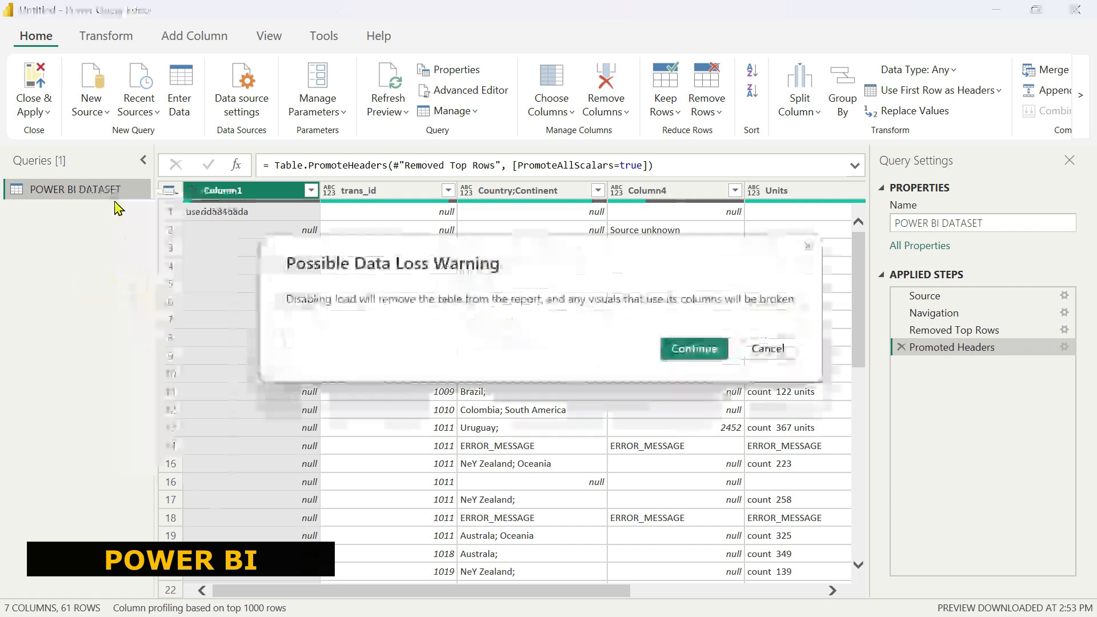
pyautogui.click(693, 350)
pyautogui.rightClick(96, 190)
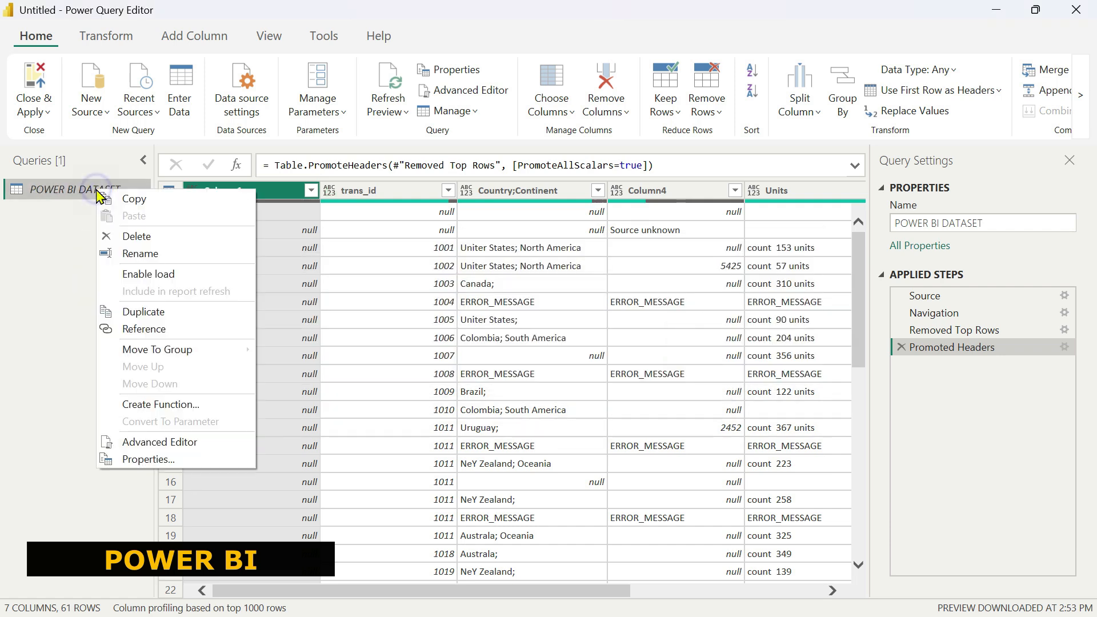
pyautogui.click(78, 213)
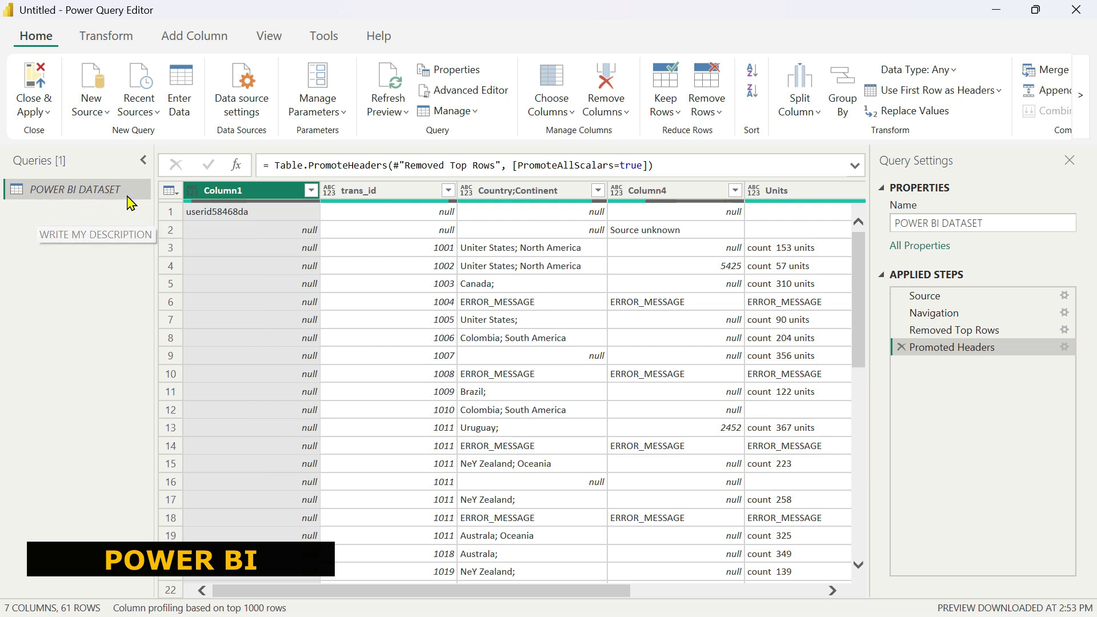
pyautogui.rightClick(77, 190)
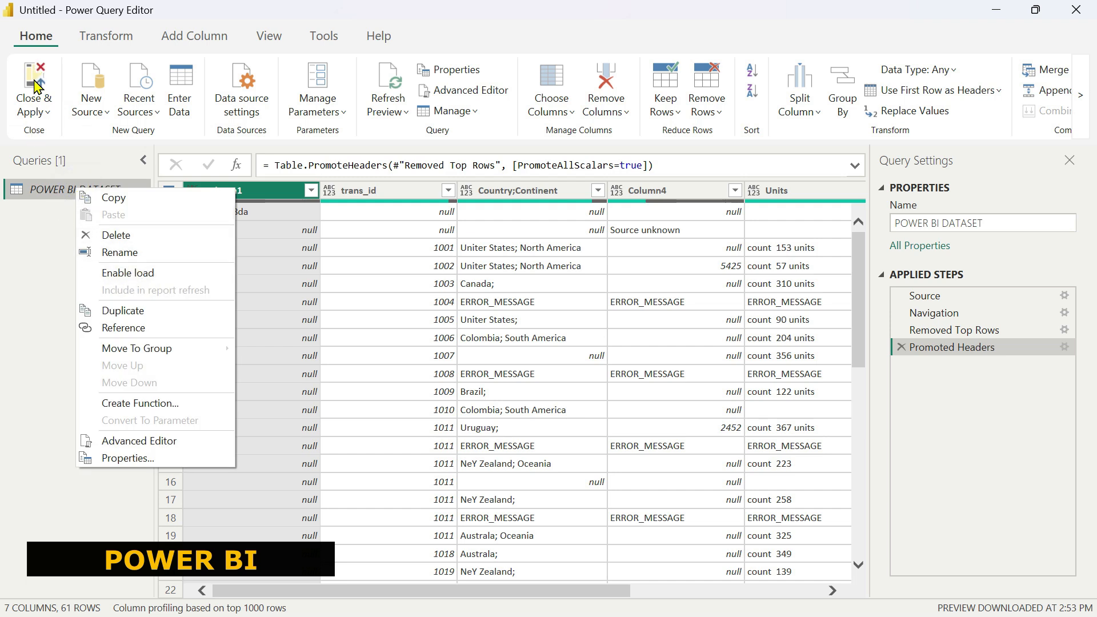
pyautogui.click(36, 78)
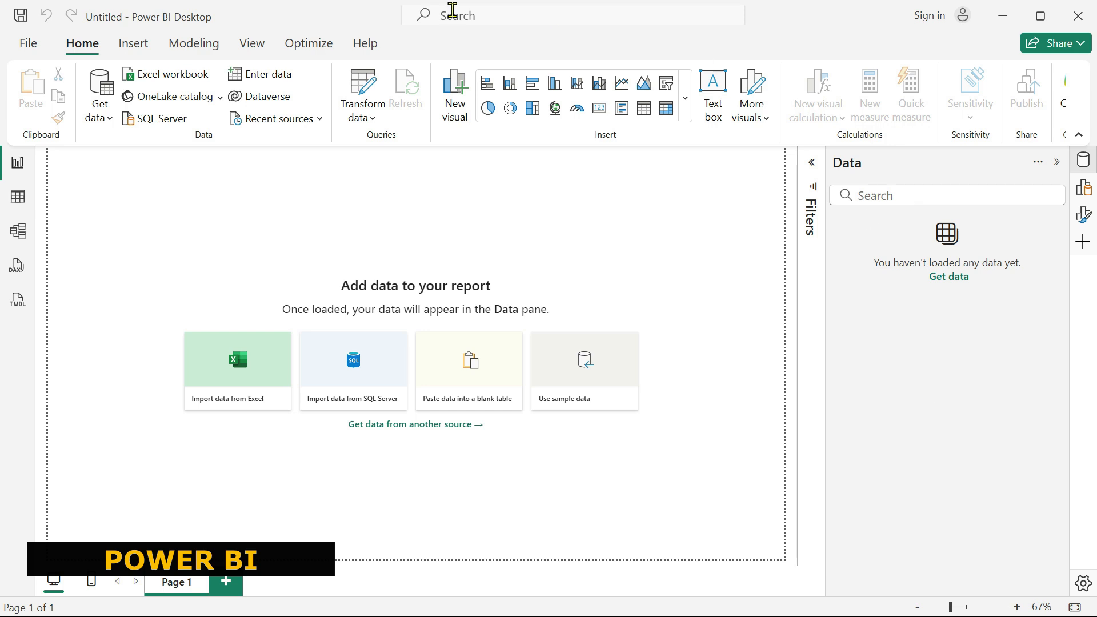
# Reopen Power Query and re-enable load for the POWER BI DATASET query.
pyautogui.click(373, 96)
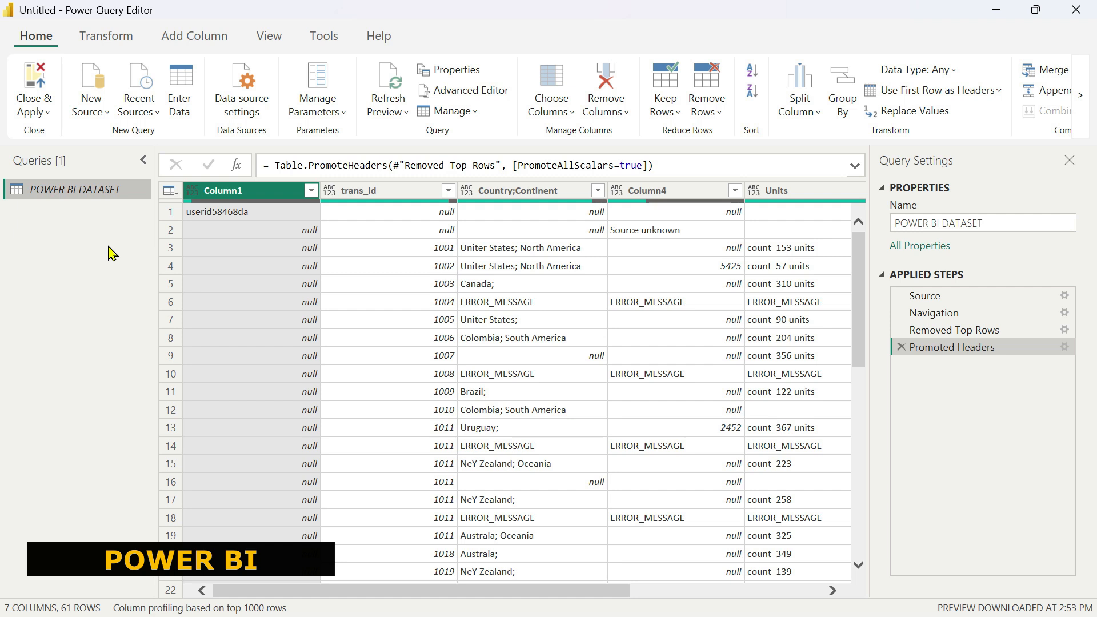
pyautogui.rightClick(71, 193)
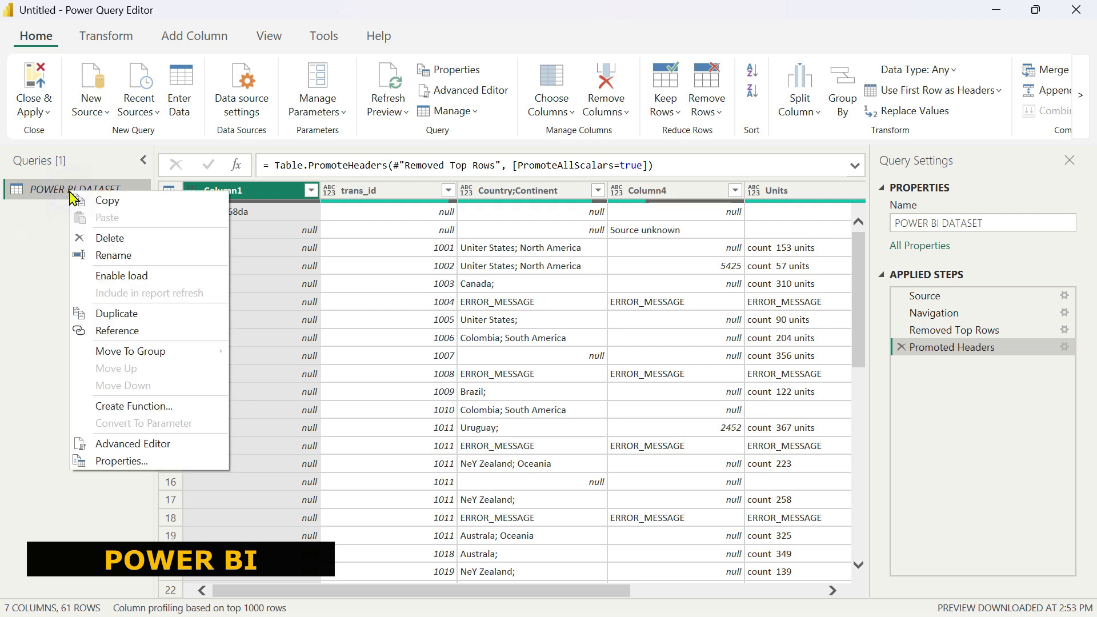
pyautogui.click(136, 278)
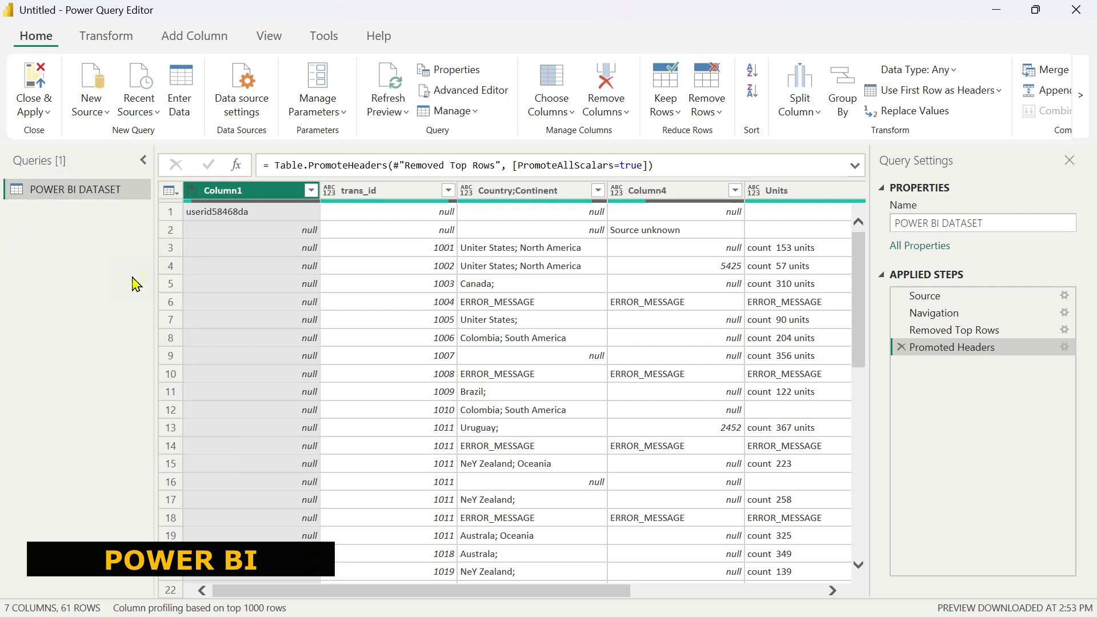
pyautogui.rightClick(119, 198)
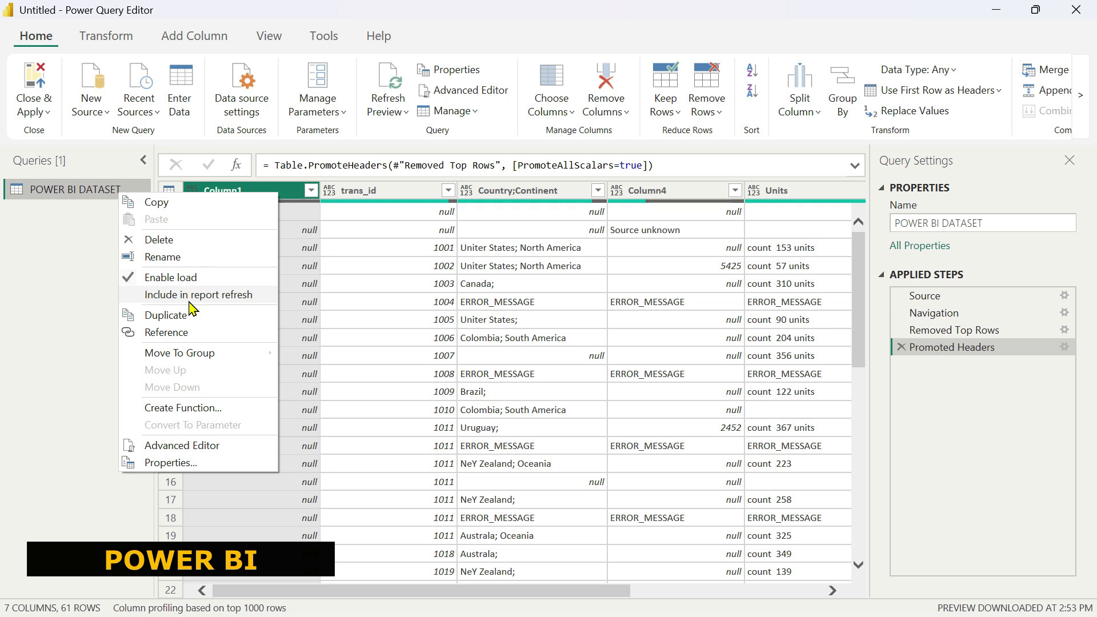
pyautogui.click(177, 278)
pyautogui.rightClick(124, 193)
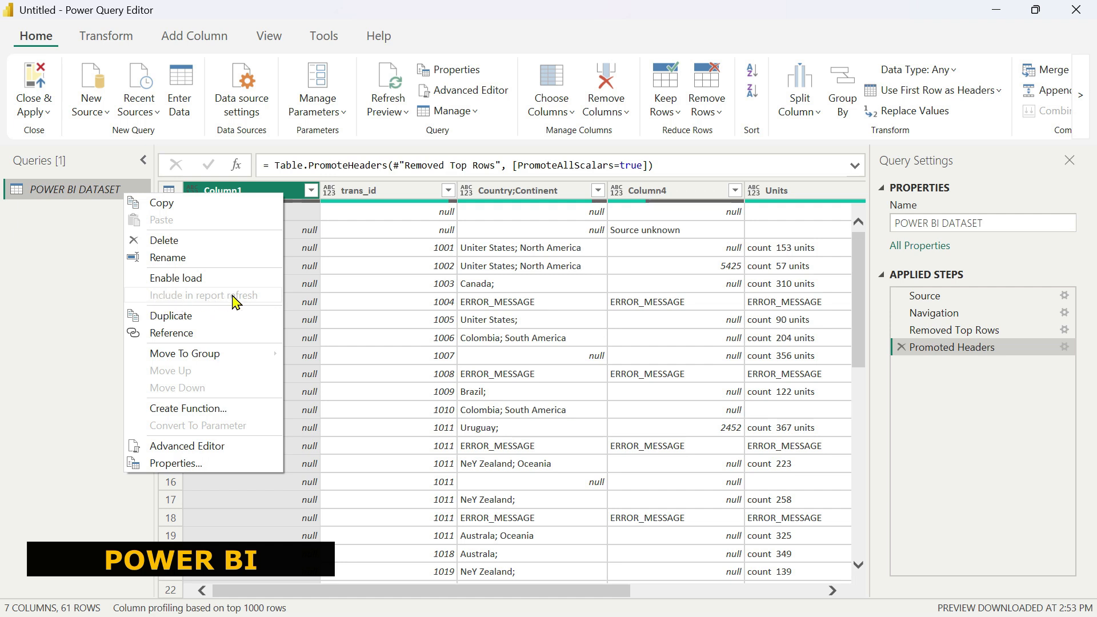
pyautogui.click(206, 279)
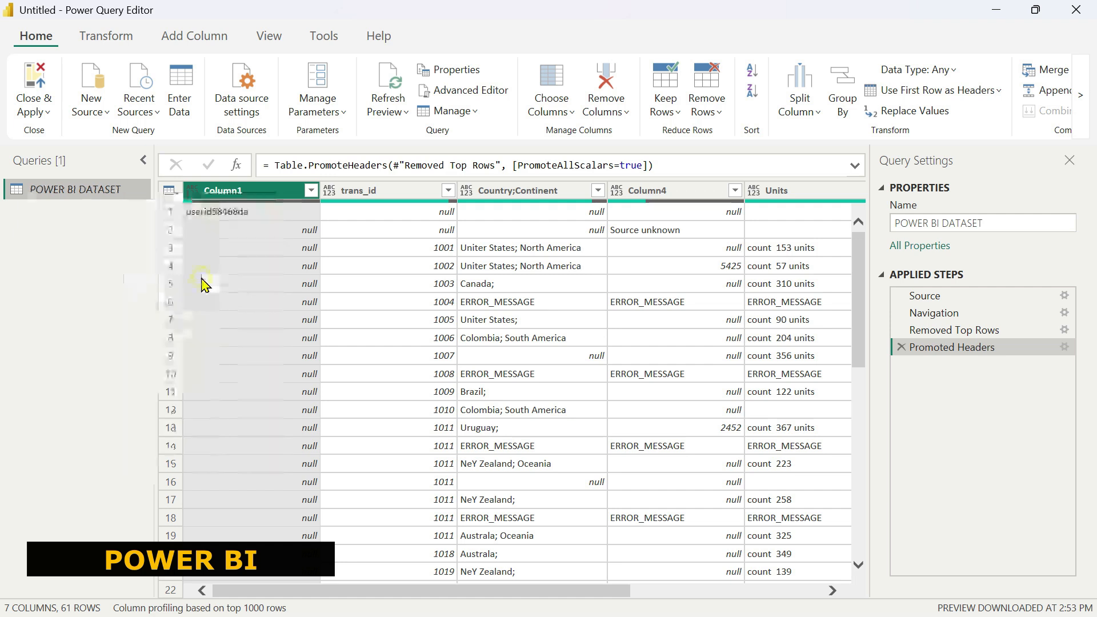
# Turn Include in report refresh back on for the POWER BI DATASET query.
pyautogui.rightClick(118, 187)
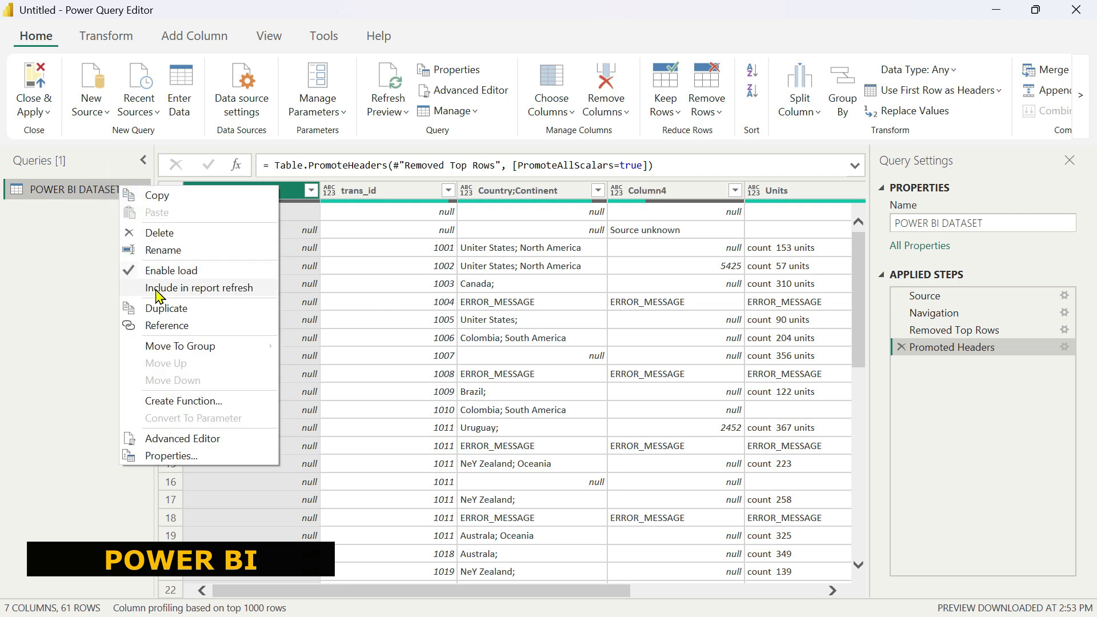
pyautogui.click(174, 289)
pyautogui.rightClick(104, 189)
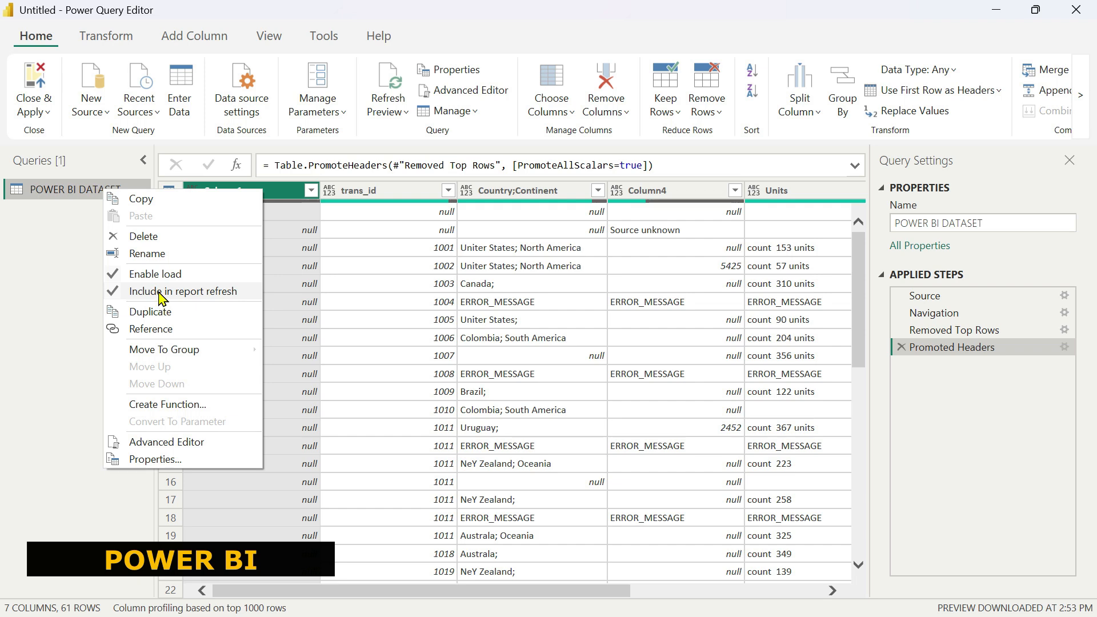
pyautogui.click(51, 275)
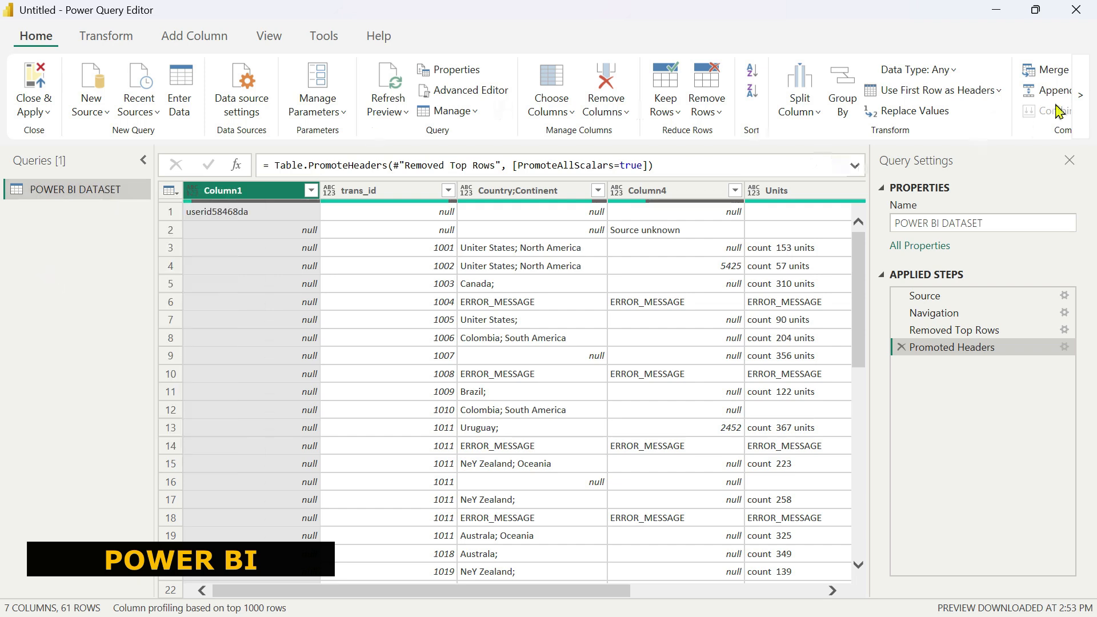
pyautogui.click(1080, 95)
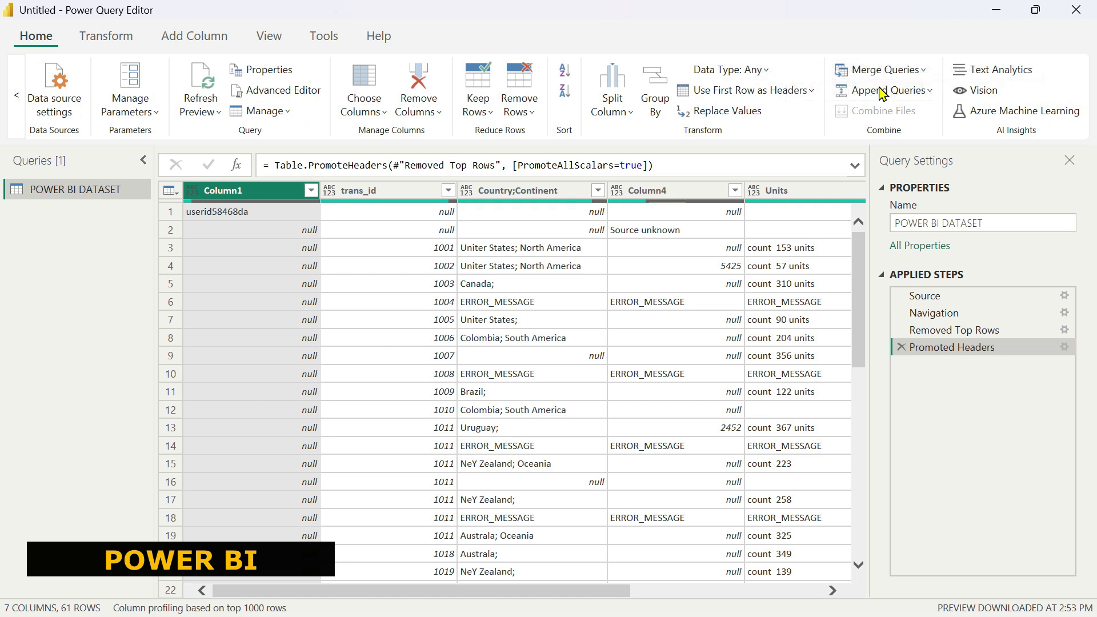